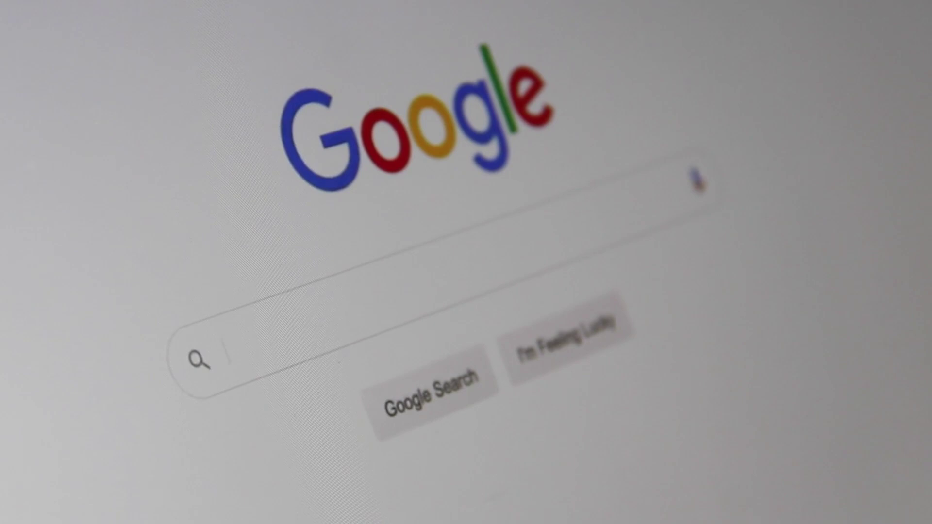
- Search Google for Squarespace and open squarespace.com
{"action": "left_click", "coordinate": [226, 358]}
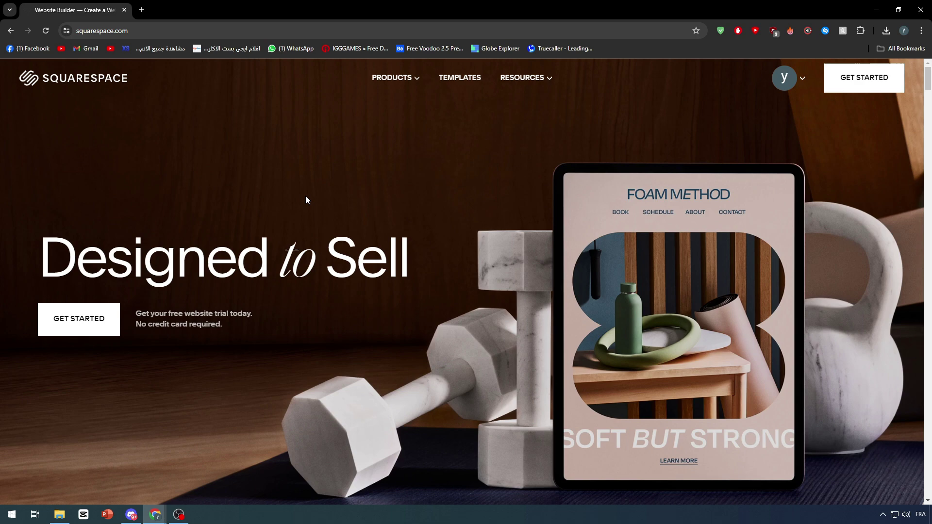
- Open domains.squarespace.com in a new tab from the PRODUCTS menu's Domains entry
{"action": "left_click", "coordinate": [388, 79]}
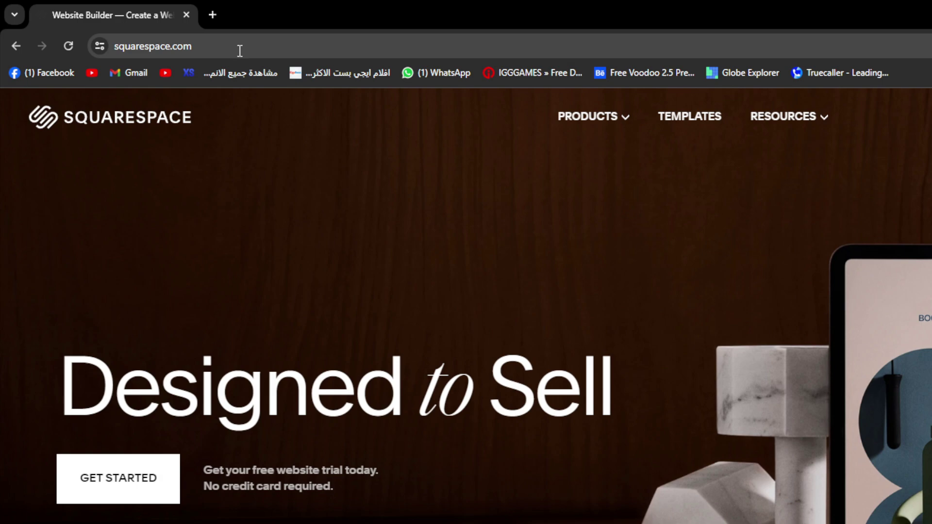
{"action": "mouse_move", "coordinate": [575, 126]}
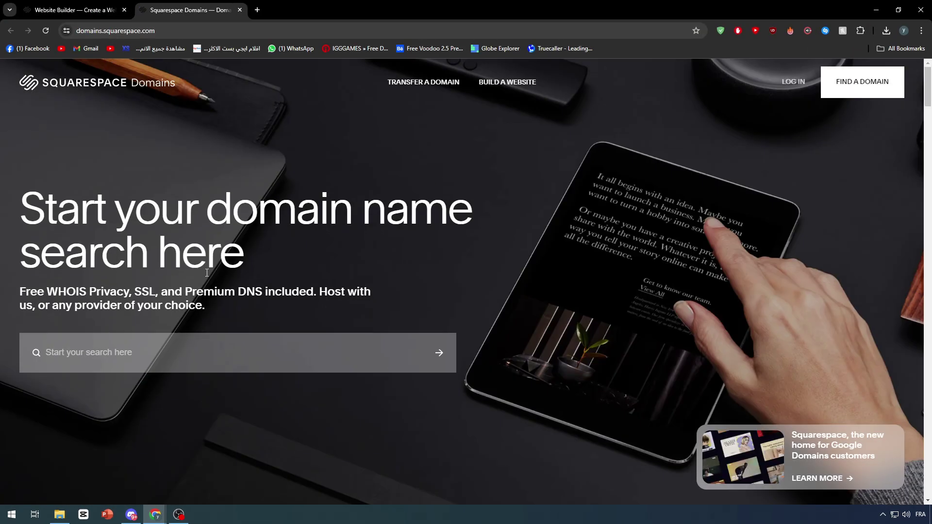
{"action": "scroll", "coordinate": [70, 160], "scroll_direction": "down", "scroll_amount": 2}
{"action": "scroll", "coordinate": [70, 160], "scroll_direction": "up", "scroll_amount": 2}
{"action": "left_click_drag", "start_coordinate": [233, 209], "coordinate": [447, 209]}
{"action": "left_click", "coordinate": [175, 358]}
{"action": "scroll", "coordinate": [374, 296], "scroll_direction": "down", "scroll_amount": 1}
{"action": "scroll", "coordinate": [192, 360], "scroll_direction": "up", "scroll_amount": 1}
- Search Squarespace Domains for 'YourDomayn' and browse the endings, with yourdomayn.com at $12
{"action": "left_click", "coordinate": [170, 356]}
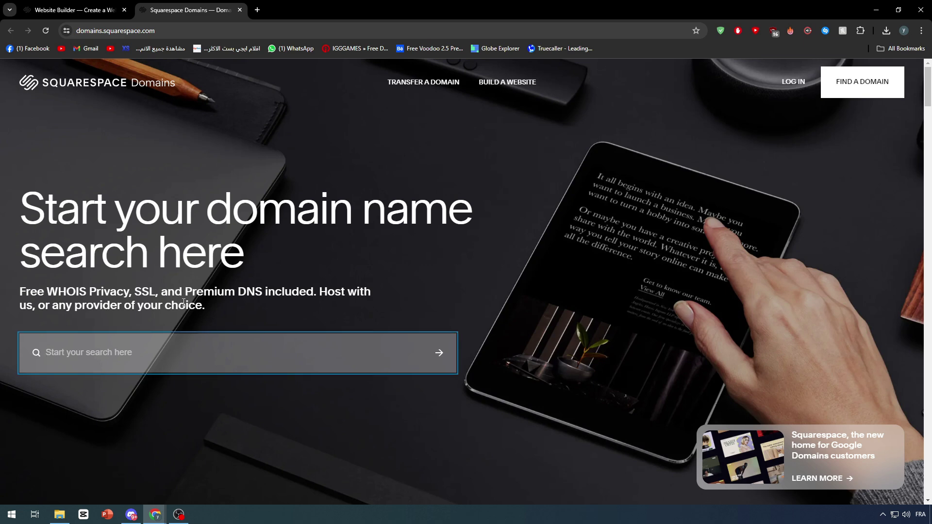
{"action": "type", "text": "YourDomayn"}
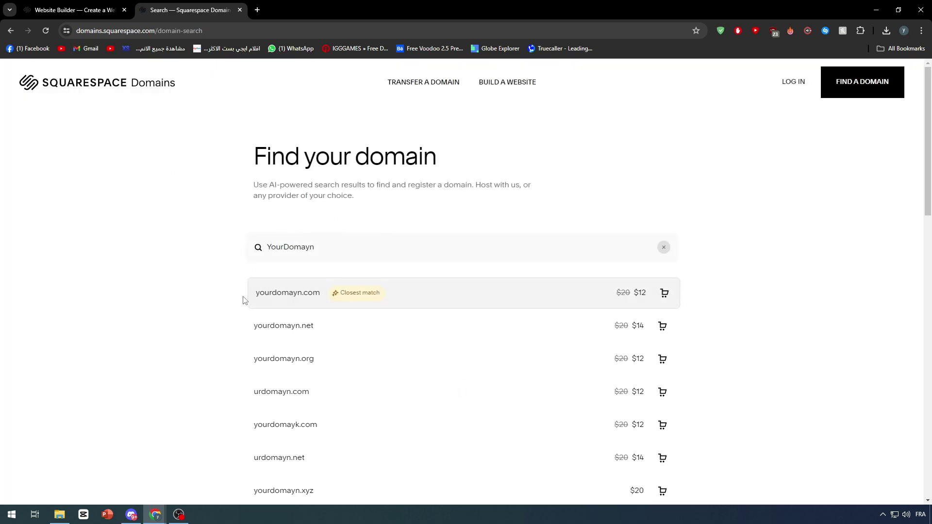
{"action": "scroll", "coordinate": [328, 307], "scroll_direction": "down", "scroll_amount": 1}
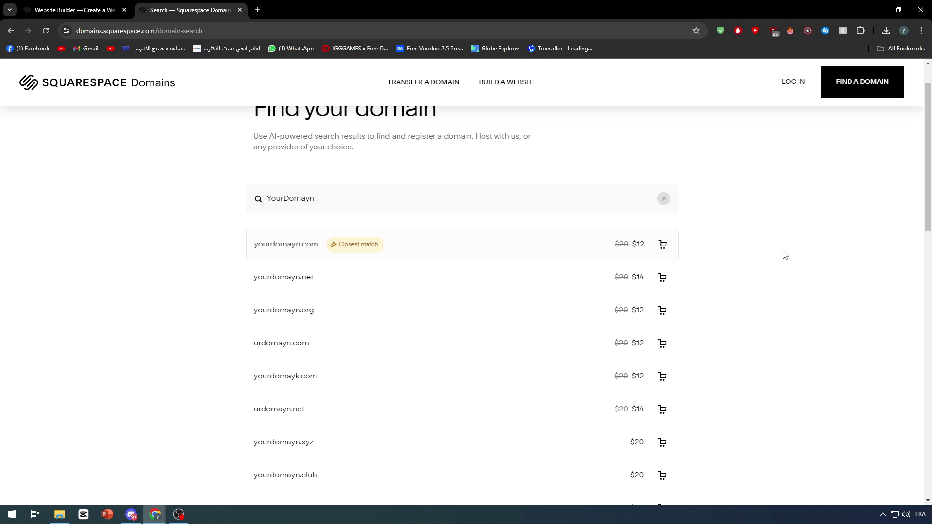
{"action": "scroll", "coordinate": [456, 243], "scroll_direction": "down", "scroll_amount": 2}
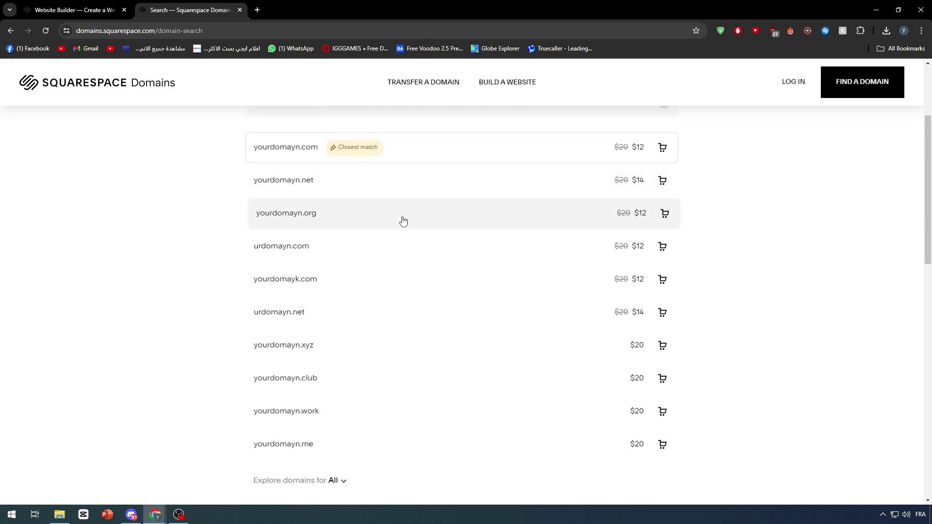
{"action": "scroll", "coordinate": [402, 221], "scroll_direction": "down", "scroll_amount": 2}
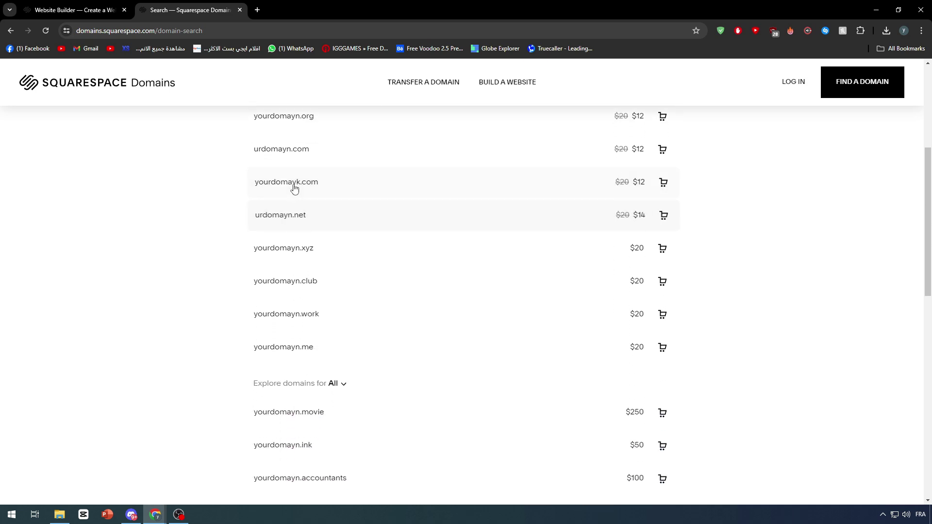
{"action": "scroll", "coordinate": [345, 218], "scroll_direction": "down", "scroll_amount": 2}
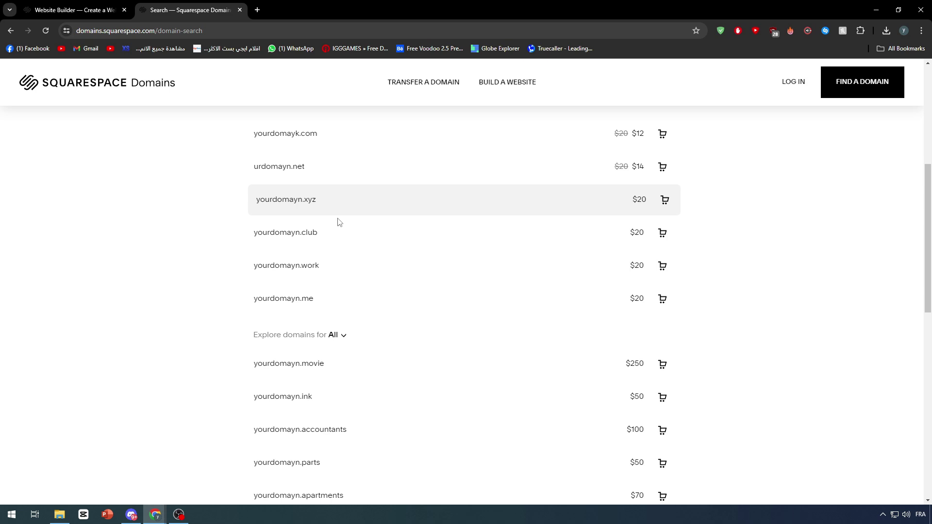
{"action": "scroll", "coordinate": [345, 247], "scroll_direction": "down", "scroll_amount": 7}
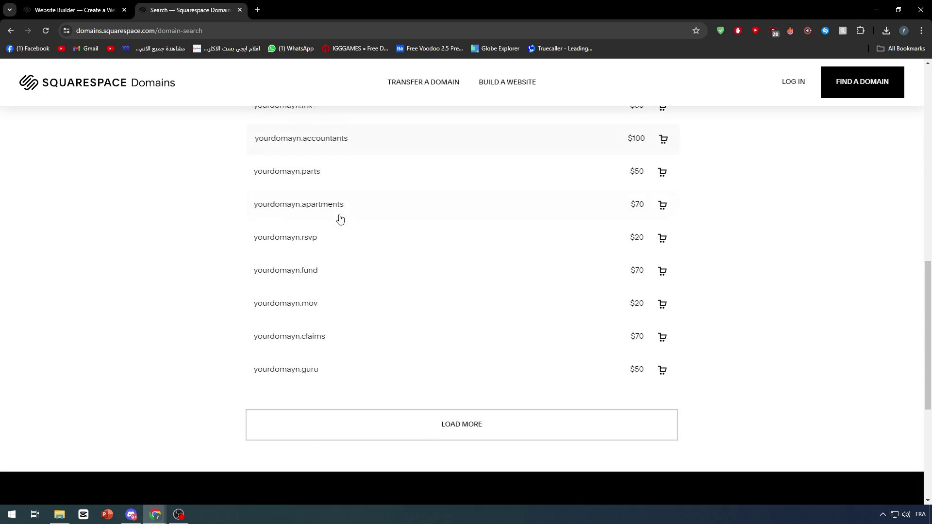
{"action": "scroll", "coordinate": [364, 271], "scroll_direction": "up", "scroll_amount": 6}
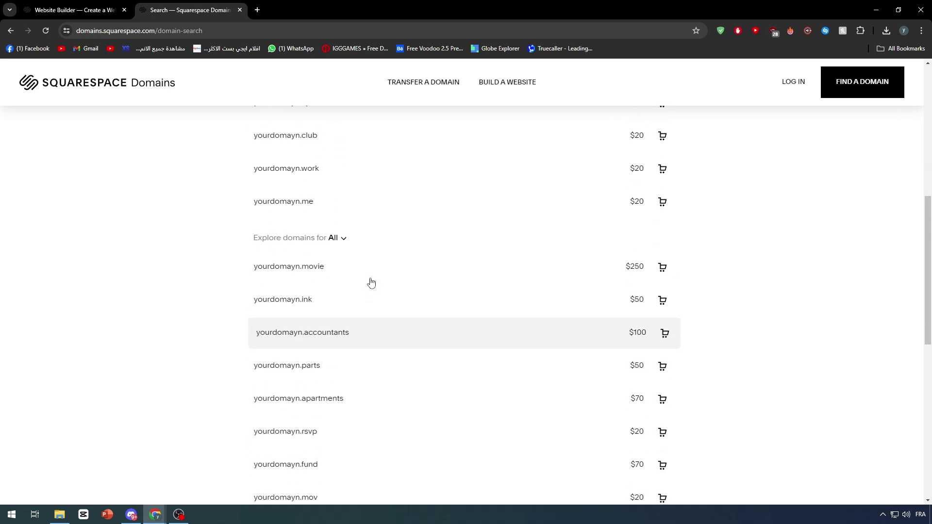
{"action": "scroll", "coordinate": [544, 277], "scroll_direction": "up", "scroll_amount": 6}
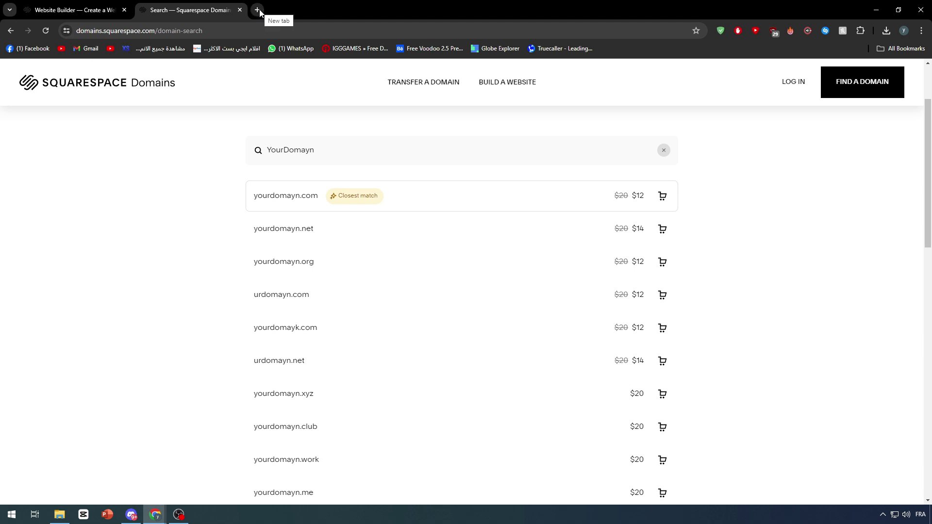
- Load godaddy.com in a new browser tab
{"action": "left_click", "coordinate": [258, 10]}
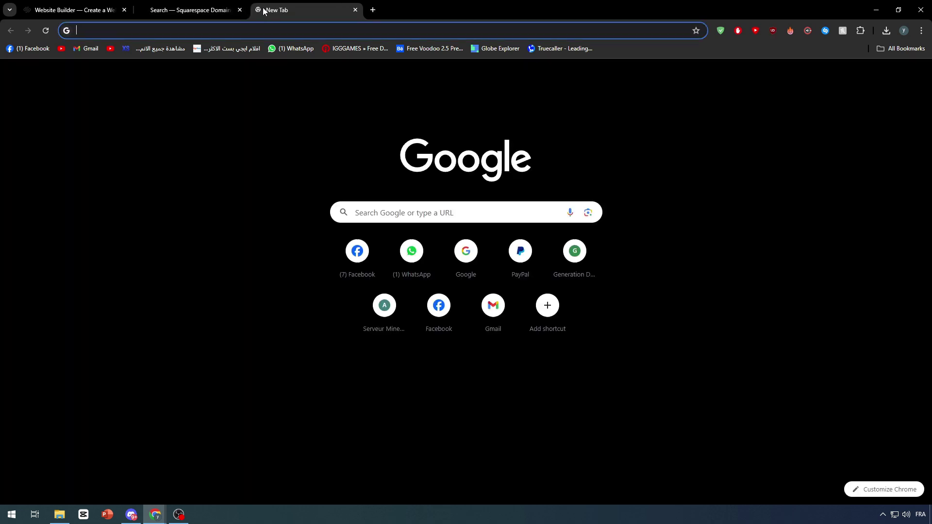
{"action": "type", "text": "god"}
{"action": "key", "text": "Return"}
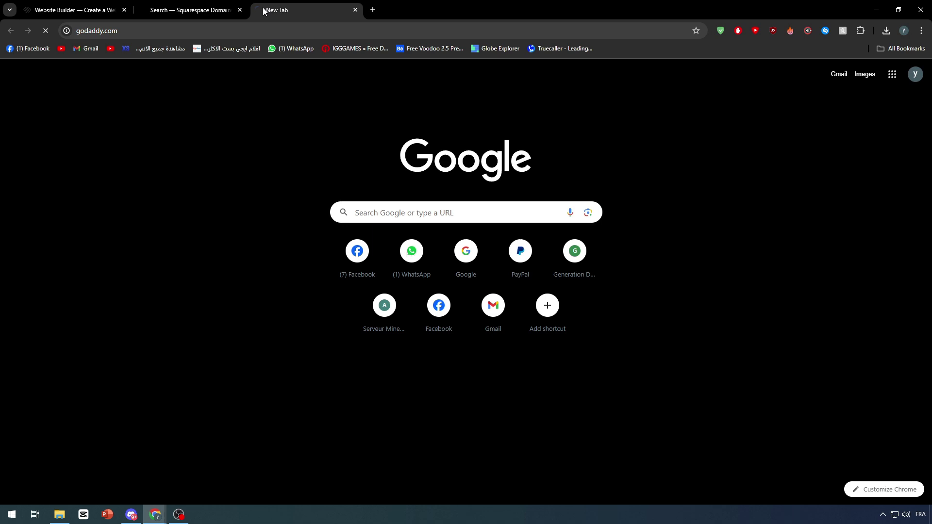
- Search GoDaddy for the copied name YourDomayn, noting .com at $0.01 and .online at $0.99
{"action": "key", "text": "ctrl+shift+Tab"}
{"action": "left_click", "coordinate": [333, 150]}
{"action": "key", "text": "ctrl+a"}
{"action": "key", "text": "ctrl+c"}
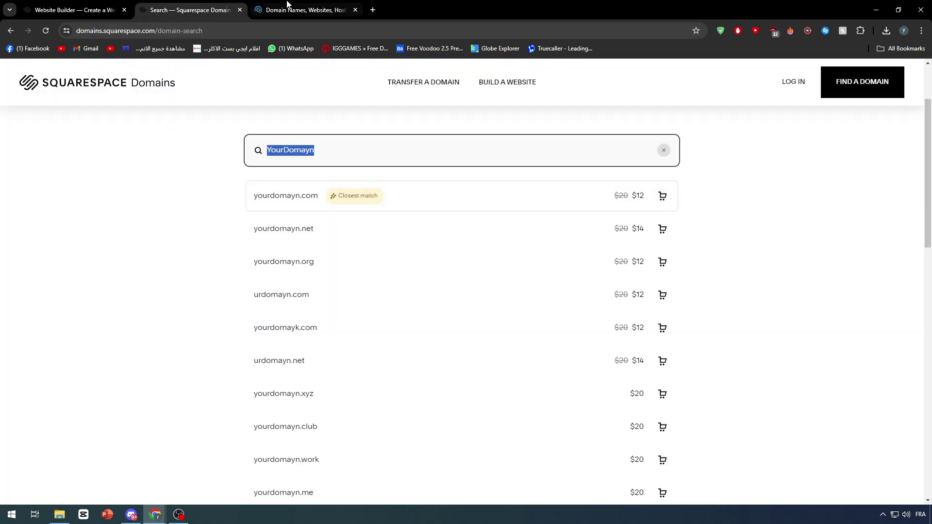
{"action": "key", "text": "ctrl+Tab"}
{"action": "left_click", "coordinate": [294, 126]}
{"action": "key", "text": "ctrl+v"}
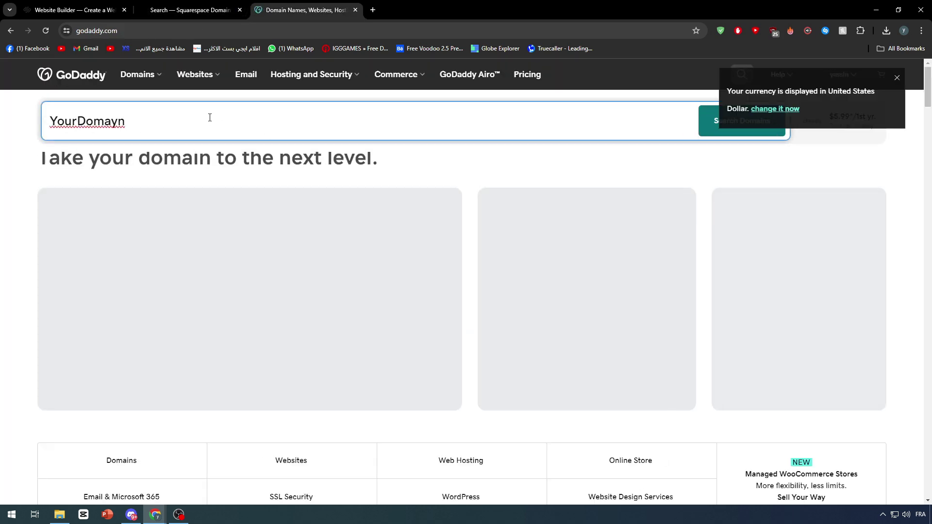
{"action": "key", "text": "Return"}
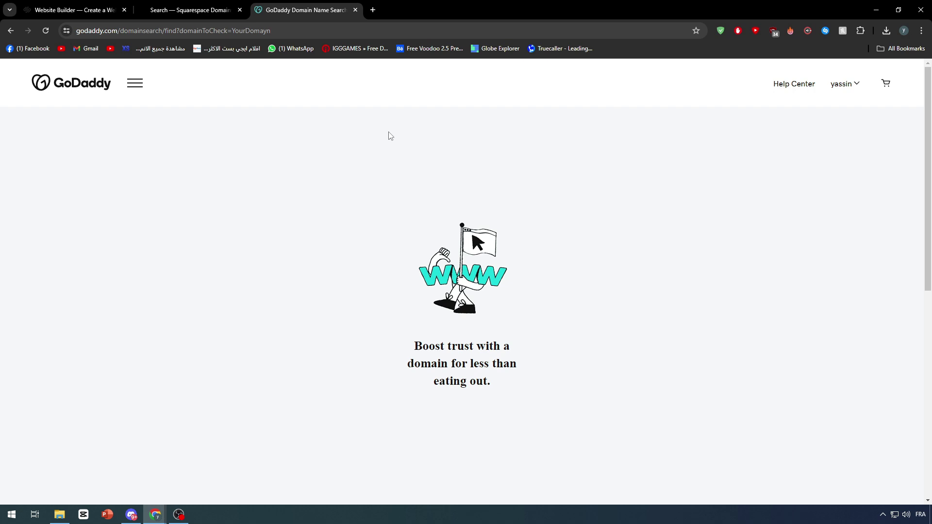
{"action": "scroll", "coordinate": [383, 131], "scroll_direction": "down", "scroll_amount": 1}
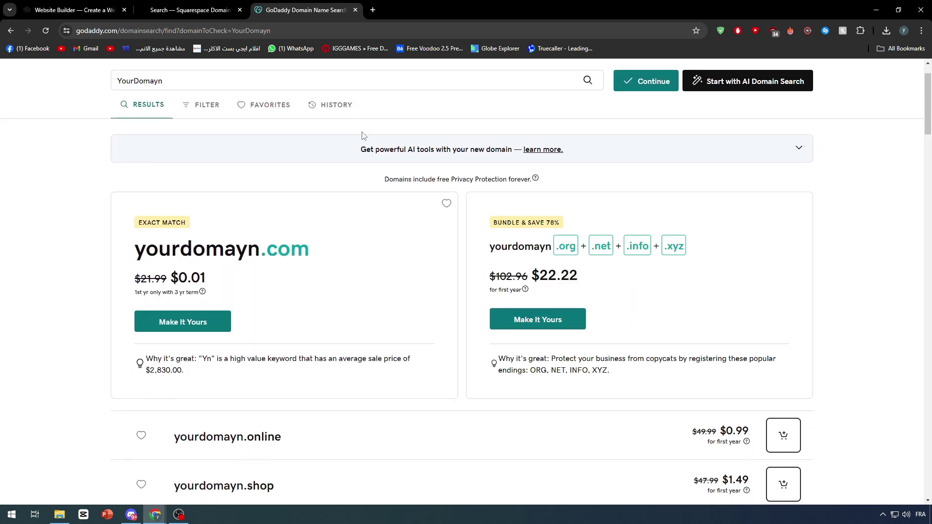
{"action": "scroll", "coordinate": [344, 136], "scroll_direction": "down", "scroll_amount": 5}
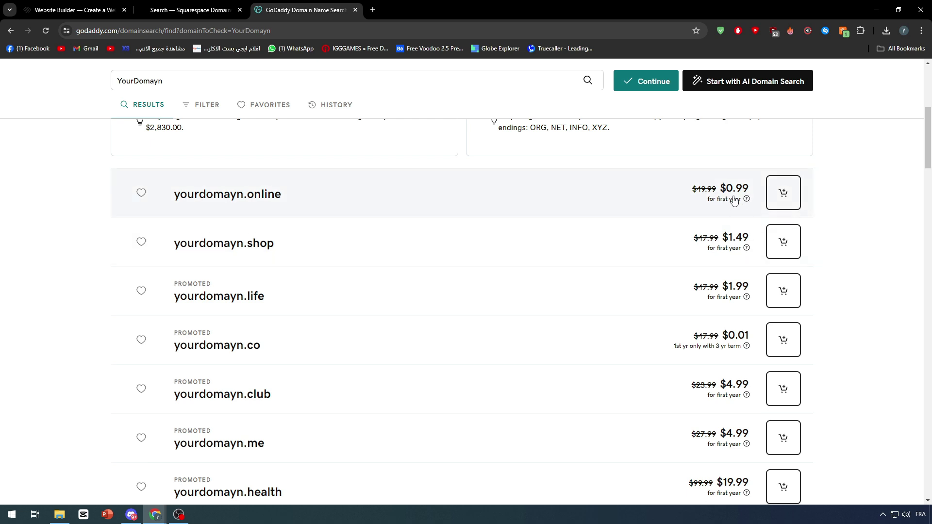
{"action": "left_click", "coordinate": [213, 8]}
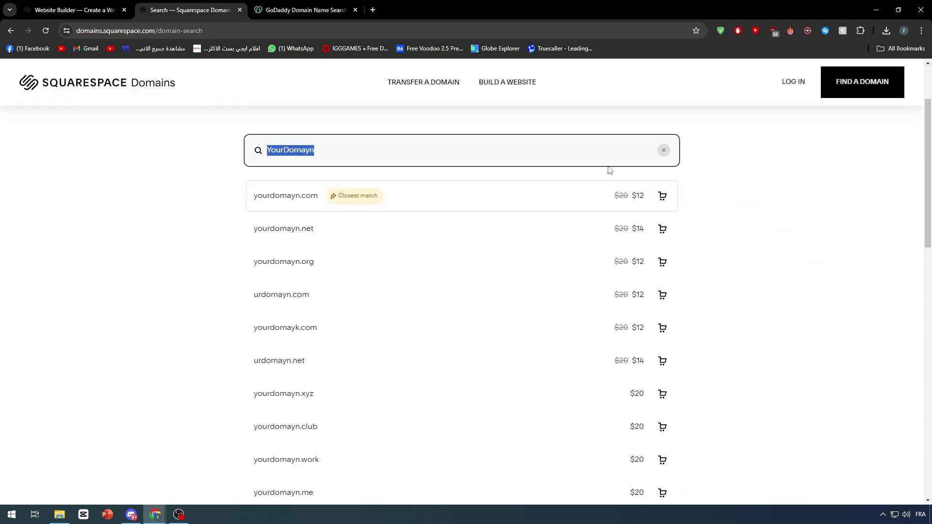
- Expand the Squarespace results to show more domain endings
{"action": "scroll", "coordinate": [337, 208], "scroll_direction": "down", "scroll_amount": 5}
{"action": "scroll", "coordinate": [459, 213], "scroll_direction": "down", "scroll_amount": 2}
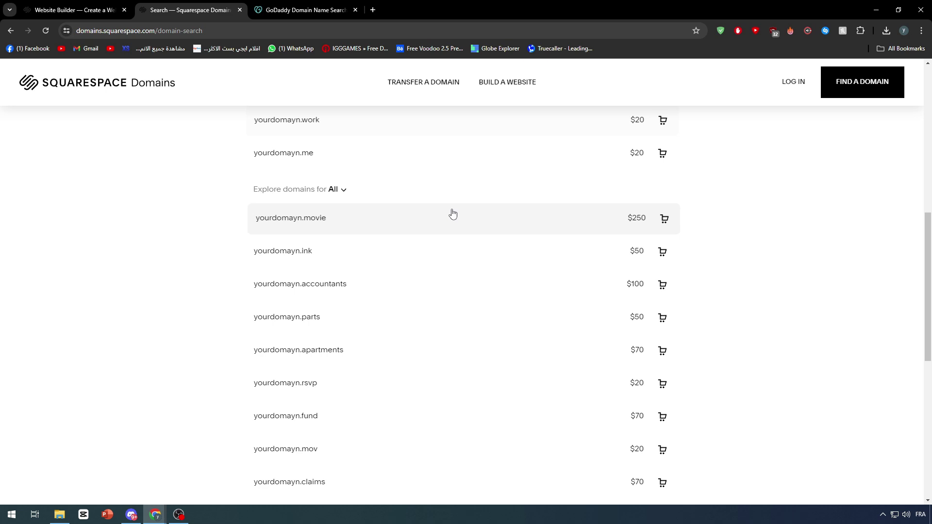
{"action": "scroll", "coordinate": [453, 214], "scroll_direction": "down", "scroll_amount": 4}
{"action": "left_click", "coordinate": [447, 368]}
{"action": "scroll", "coordinate": [447, 366], "scroll_direction": "down", "scroll_amount": 4}
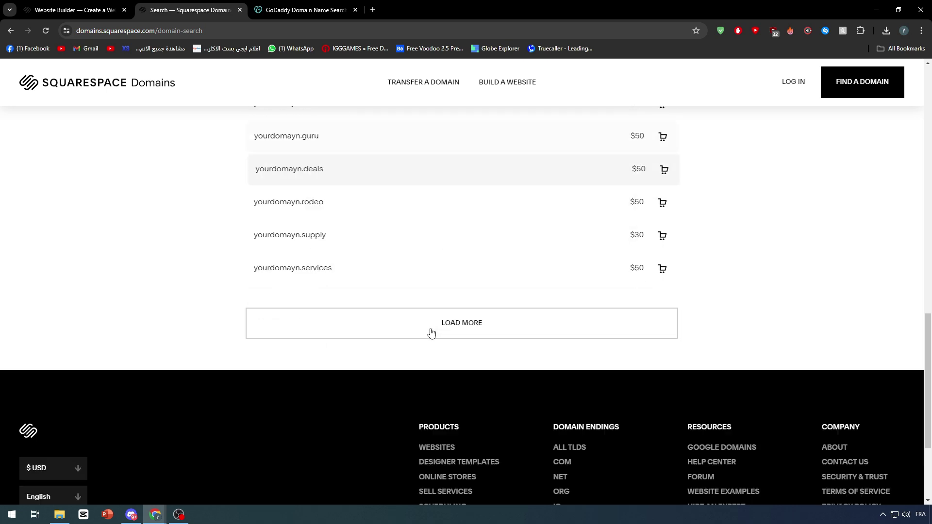
{"action": "scroll", "coordinate": [431, 333], "scroll_direction": "down", "scroll_amount": 1}
{"action": "left_click", "coordinate": [409, 279]}
{"action": "scroll", "coordinate": [369, 272], "scroll_direction": "down", "scroll_amount": 3}
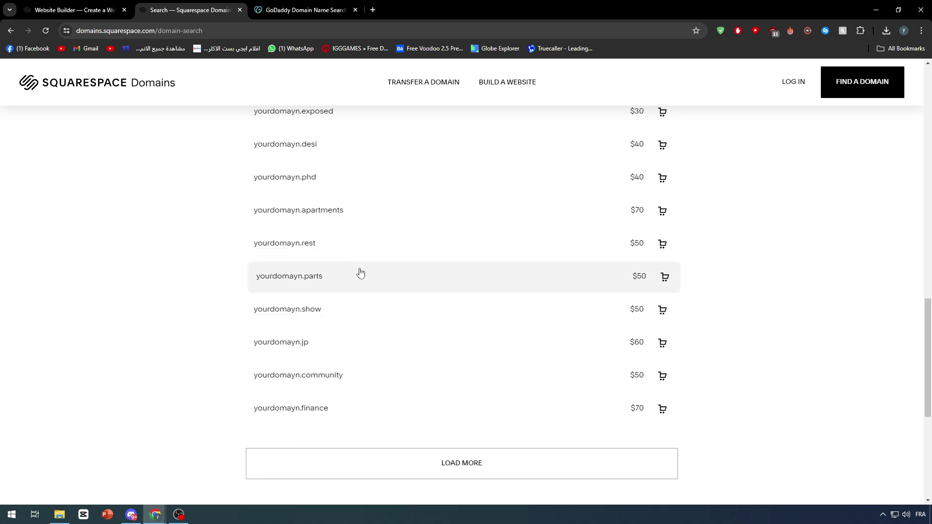
{"action": "left_click", "coordinate": [416, 462]}
{"action": "scroll", "coordinate": [378, 405], "scroll_direction": "down", "scroll_amount": 7}
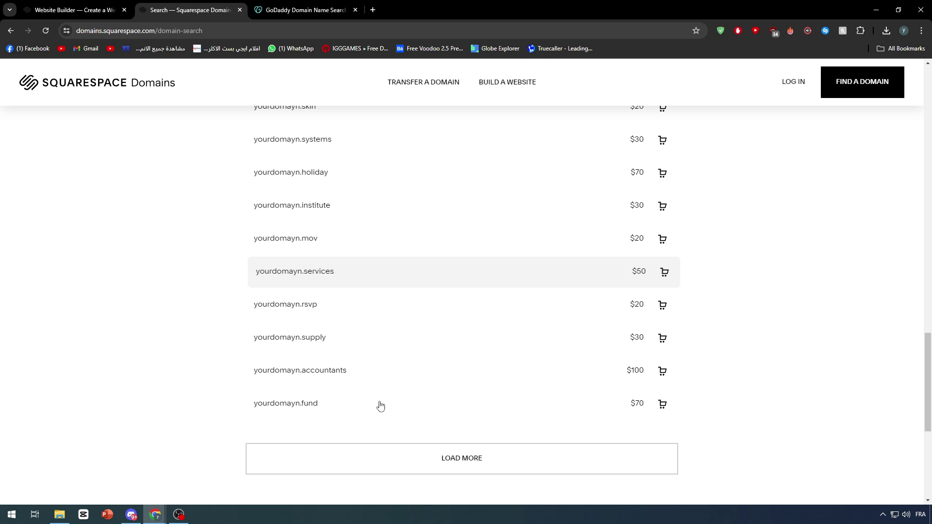
{"action": "scroll", "coordinate": [380, 406], "scroll_direction": "up", "scroll_amount": 20}
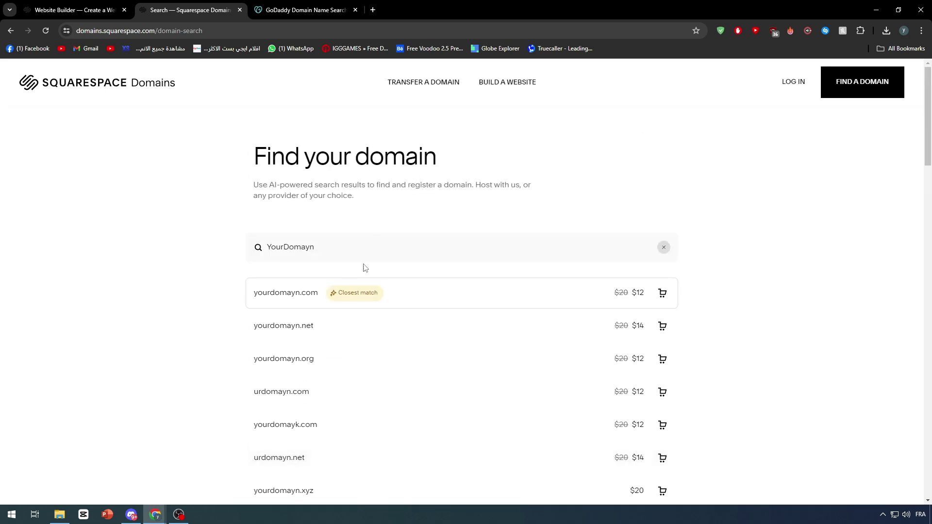
- Search yourdomayn.online, an exact match at $20, and compare it with GoDaddy's $0.99
{"action": "left_click", "coordinate": [348, 250]}
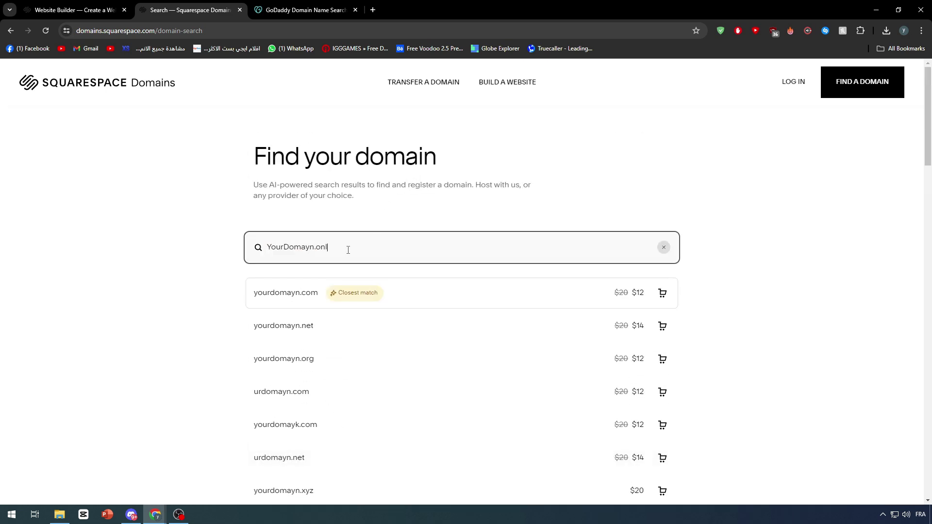
{"action": "type", "text": ".online*"}
{"action": "key", "text": "BackSpace"}
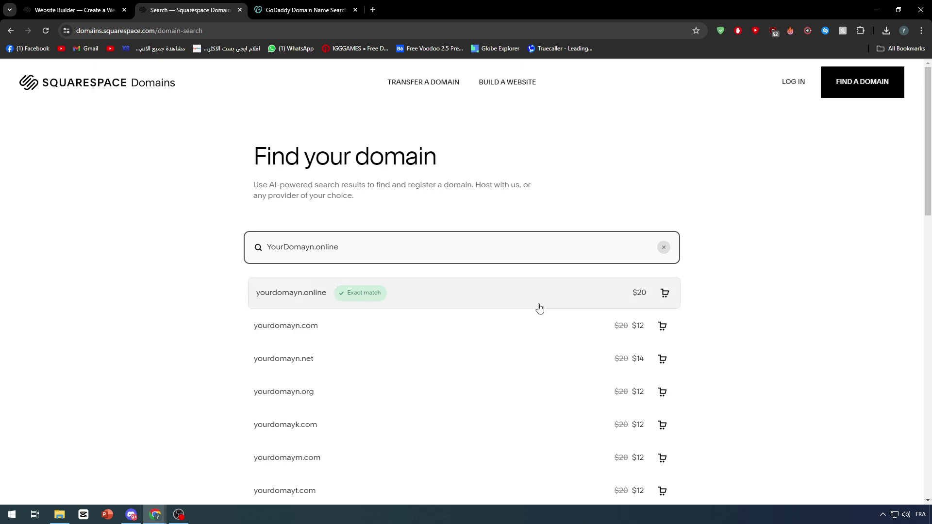
{"action": "left_click", "coordinate": [300, 9]}
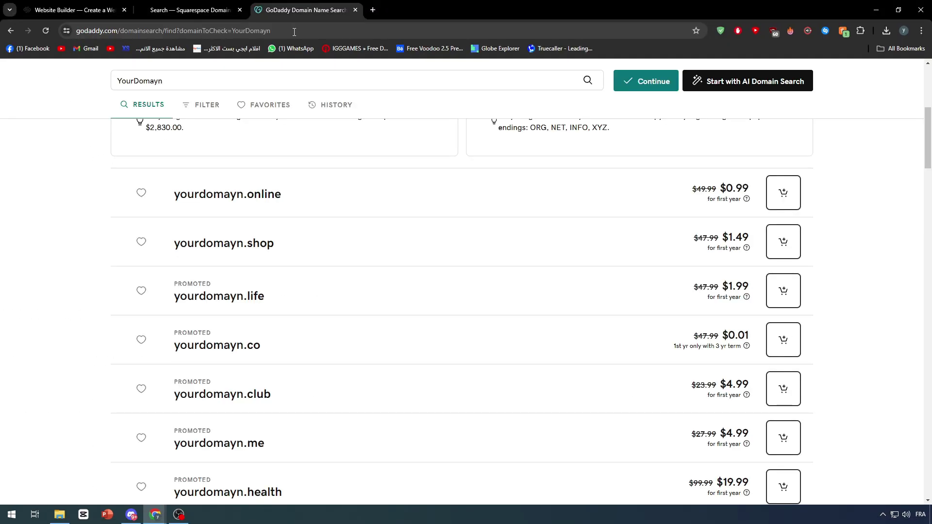
{"action": "scroll", "coordinate": [414, 285], "scroll_direction": "up", "scroll_amount": 2}
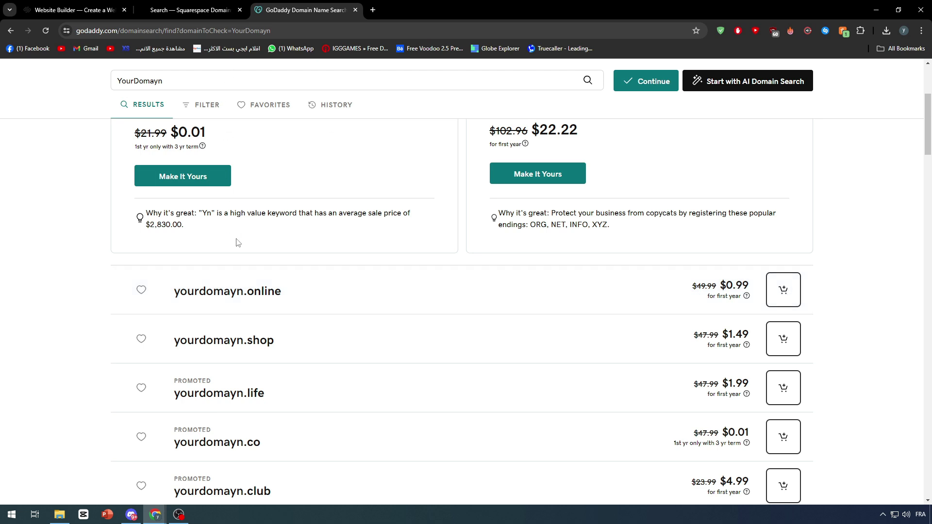
{"action": "left_click", "coordinate": [196, 17]}
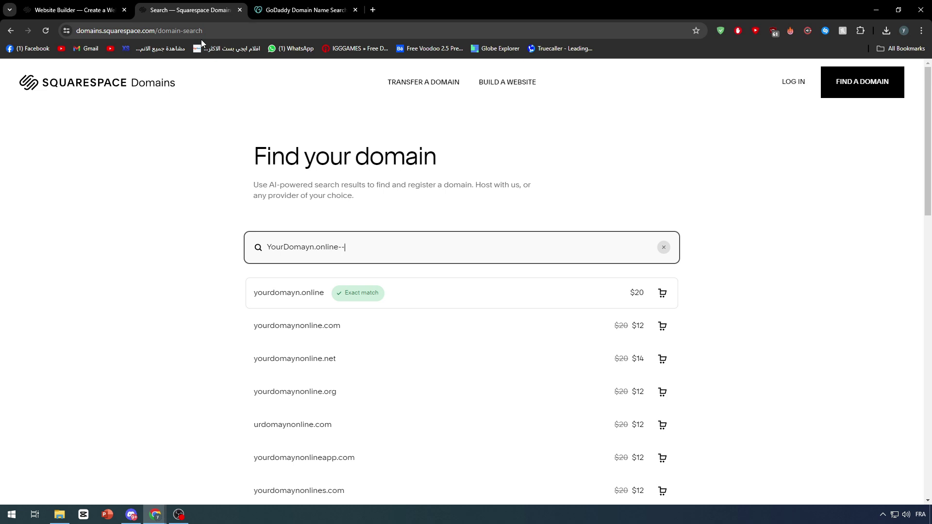
{"action": "left_click", "coordinate": [321, 11]}
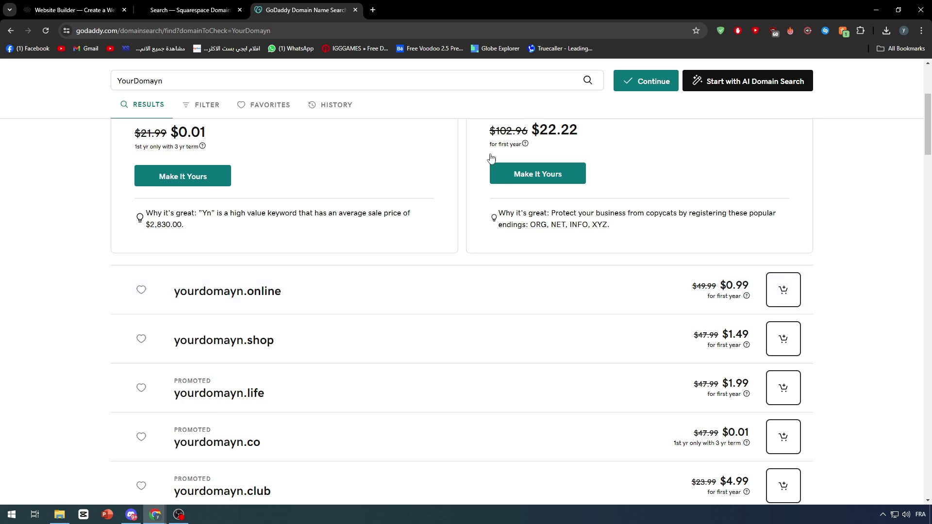
{"action": "left_click", "coordinate": [223, 9]}
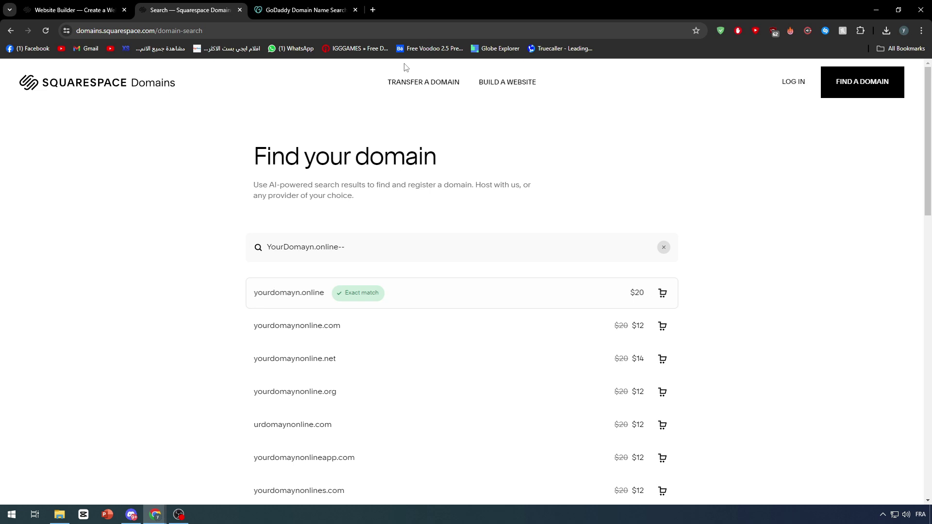
- Add yourdomayn.online to the cart and check out with the 1-year term and contact details
{"action": "left_click", "coordinate": [662, 293]}
{"action": "left_click", "coordinate": [666, 249]}
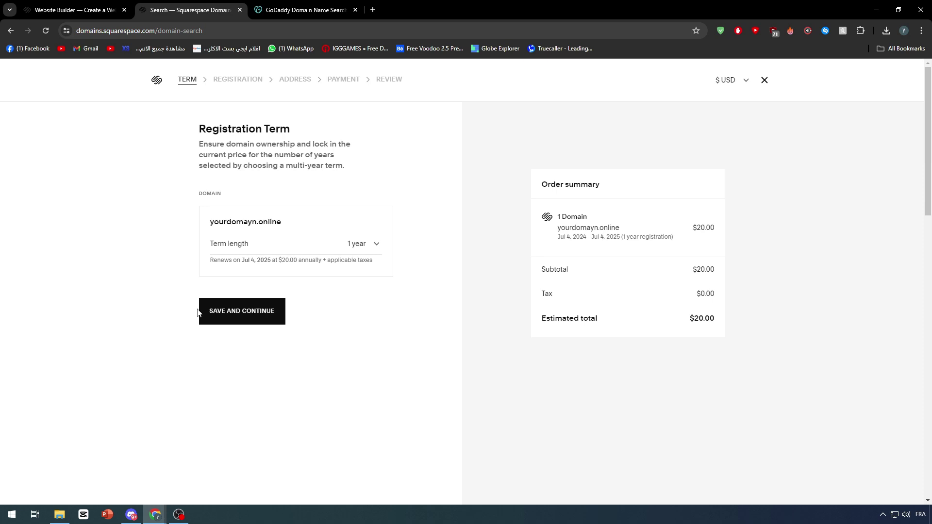
{"action": "left_click", "coordinate": [235, 311]}
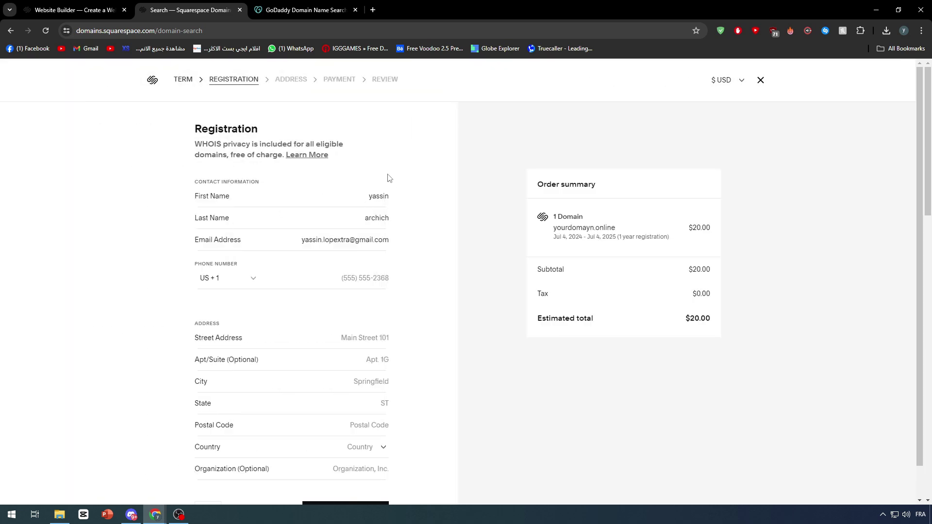
{"action": "scroll", "coordinate": [389, 177], "scroll_direction": "down", "scroll_amount": 1}
{"action": "left_click", "coordinate": [337, 495]}
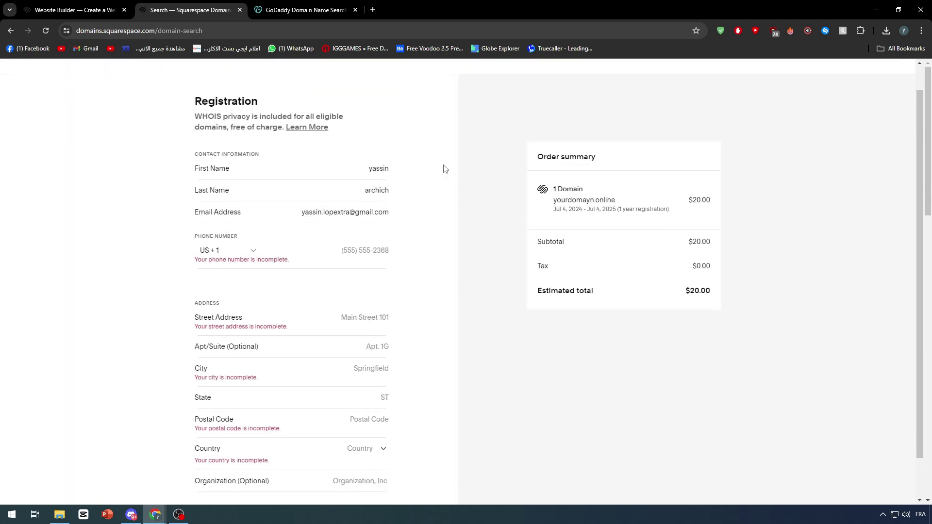
- Close the Squarespace Domains and GoDaddy tabs
{"action": "left_click", "coordinate": [265, 5]}
{"action": "left_click", "coordinate": [240, 10]}
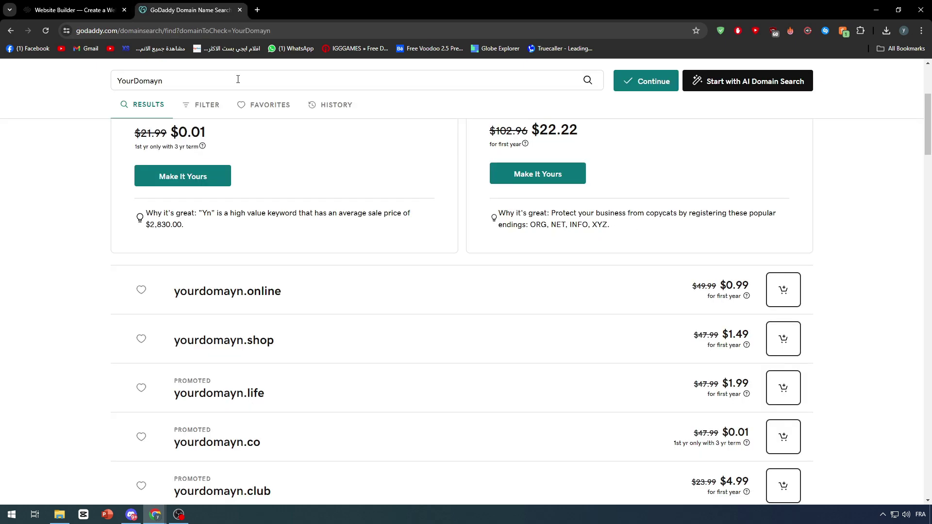
{"action": "left_click", "coordinate": [240, 10]}
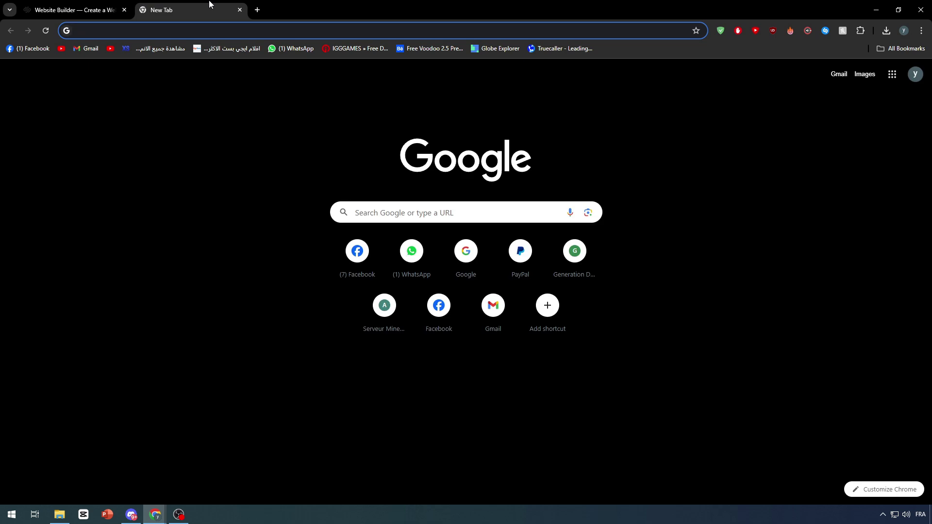
- Search 'google si' from a new tab's omnibox to reach Google Sites
{"action": "type", "text": "google sites"}
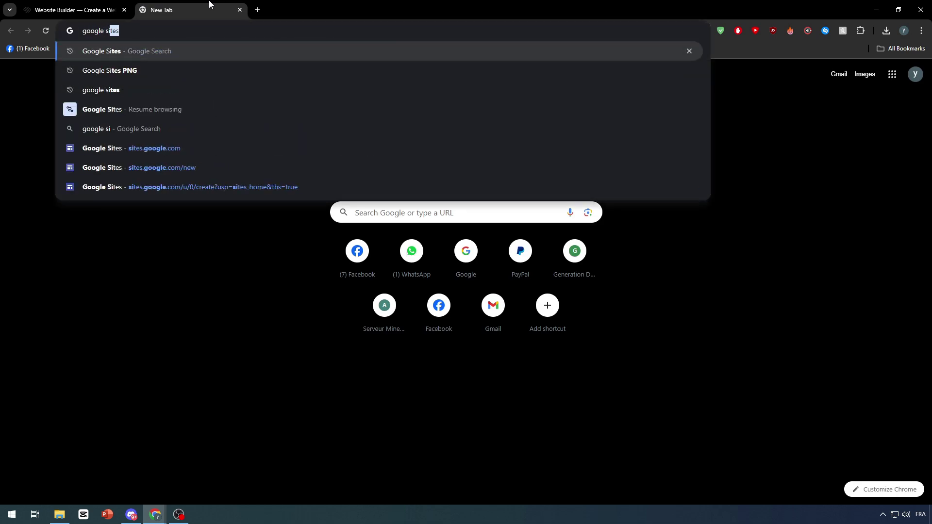
{"action": "key", "text": "Return"}
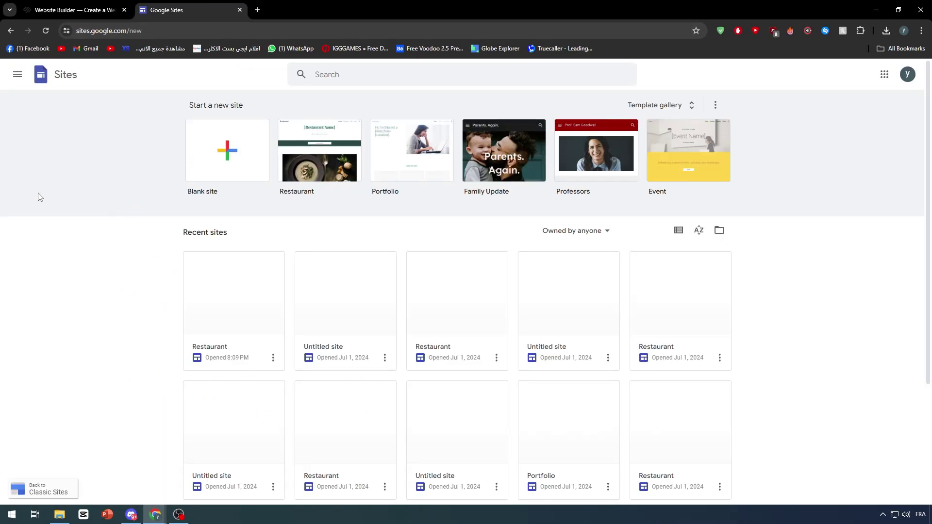
- Open the Restaurant site from the Recent sites list on the Google Sites home page
{"action": "left_click", "coordinate": [78, 10]}
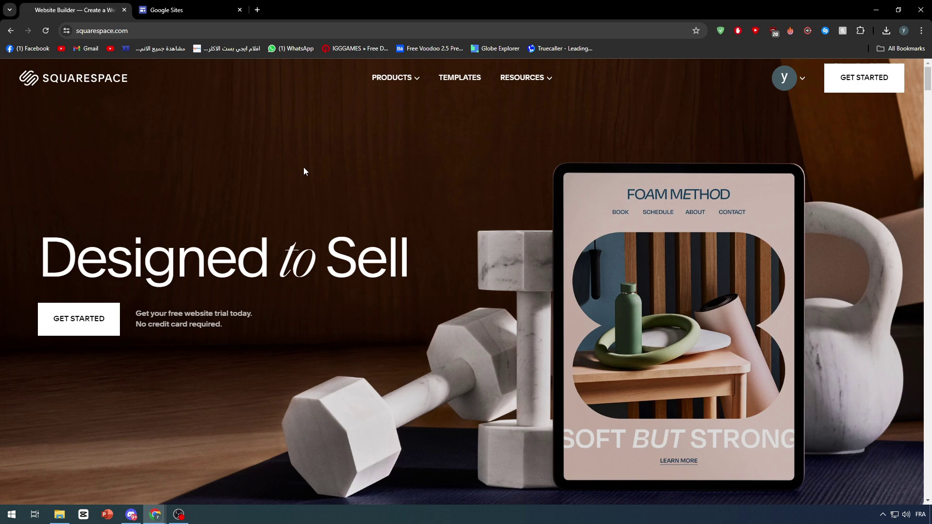
{"action": "left_click", "coordinate": [185, 10]}
{"action": "scroll", "coordinate": [123, 268], "scroll_direction": "down", "scroll_amount": 5}
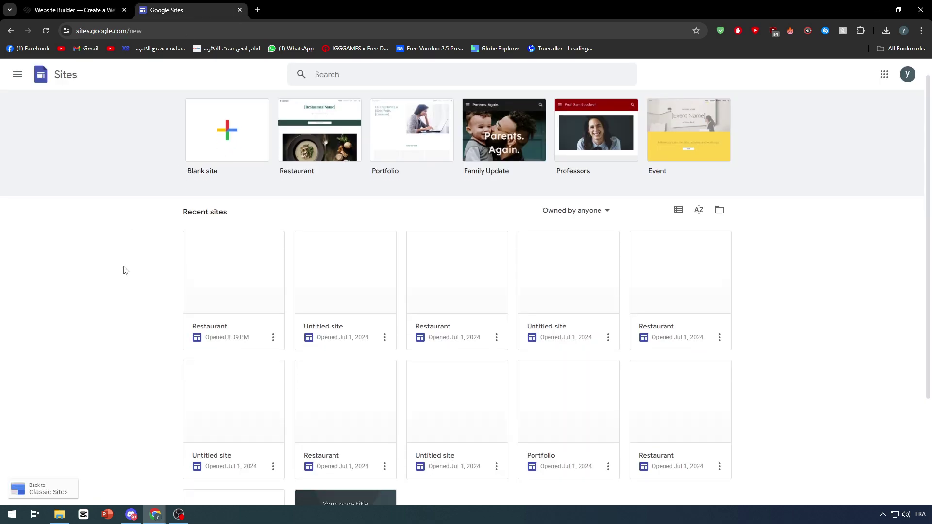
{"action": "scroll", "coordinate": [615, 312], "scroll_direction": "up", "scroll_amount": 3}
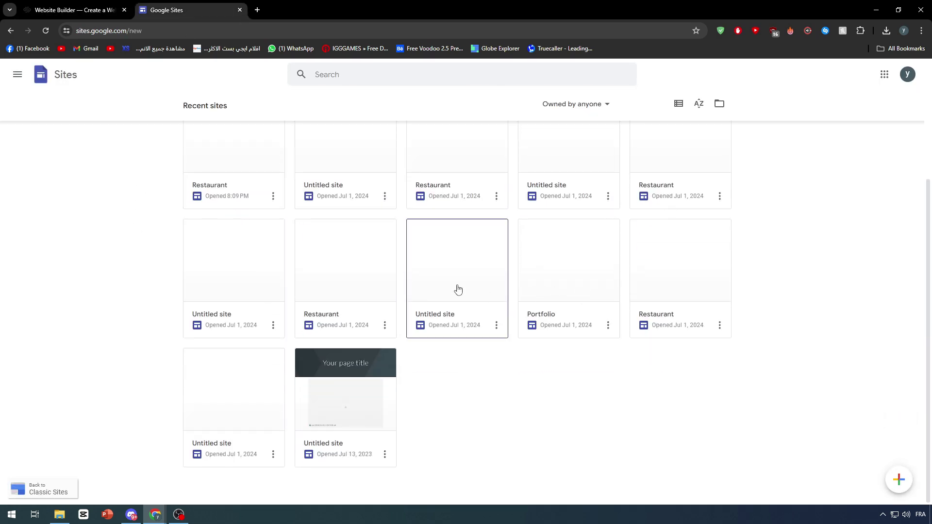
{"action": "left_click", "coordinate": [471, 285]}
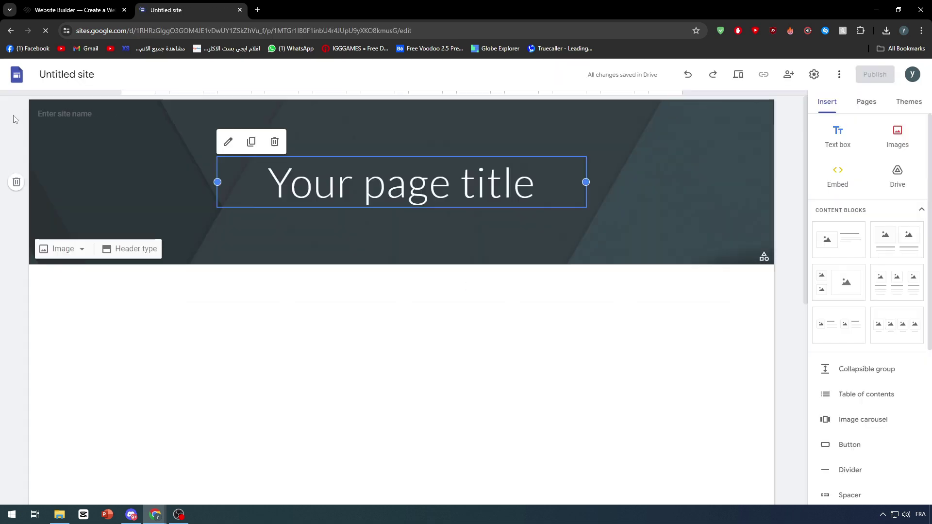
{"action": "key", "text": "alt+Left"}
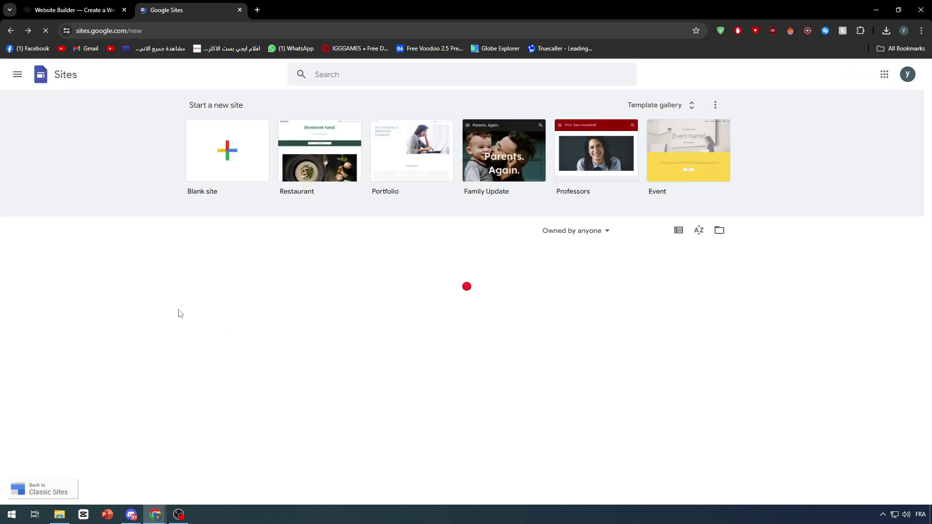
{"action": "left_click", "coordinate": [218, 289]}
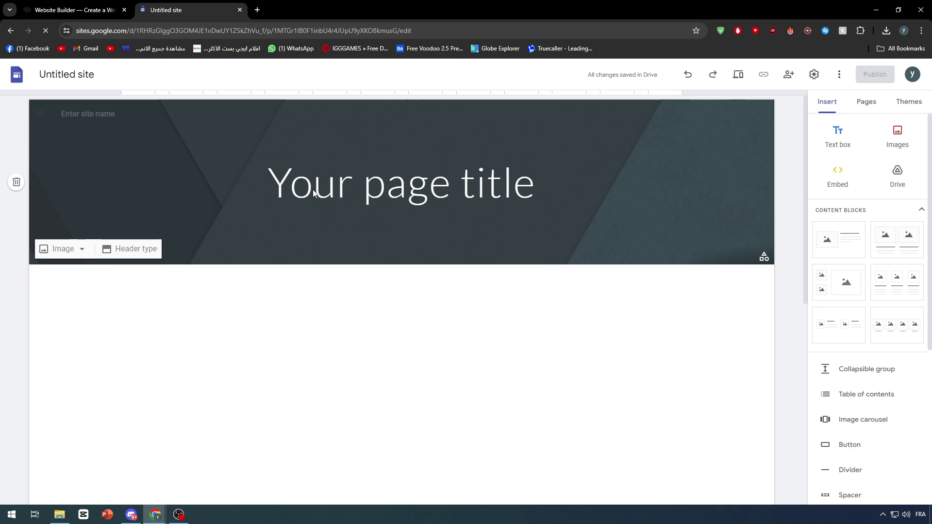
{"action": "key", "text": "alt+Left"}
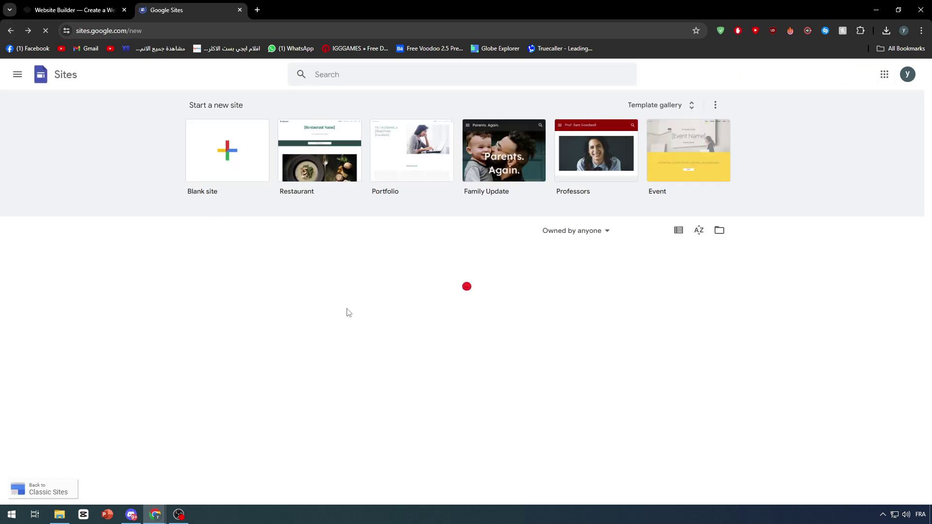
{"action": "left_click", "coordinate": [320, 278]}
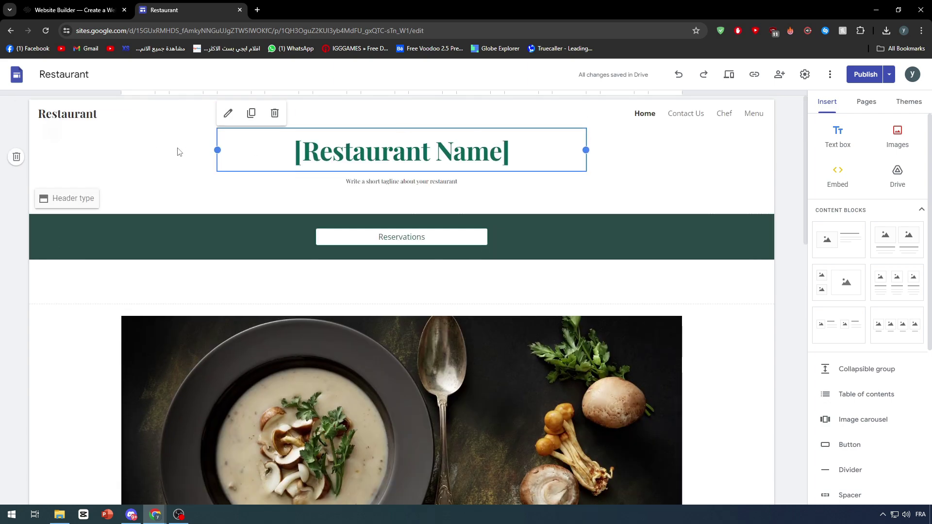
- Scroll through the Restaurant home page's template placeholders
{"action": "scroll", "coordinate": [466, 309], "scroll_direction": "down", "scroll_amount": 10}
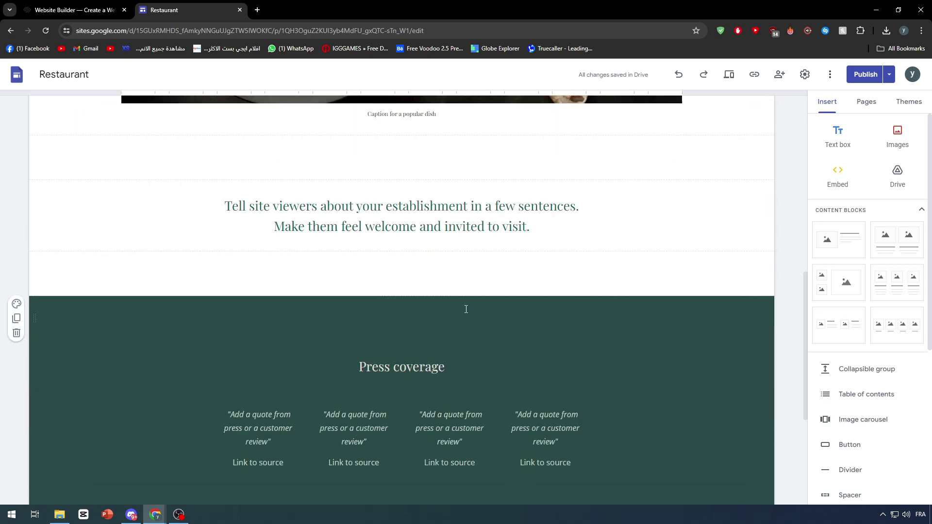
{"action": "scroll", "coordinate": [466, 309], "scroll_direction": "up", "scroll_amount": 10}
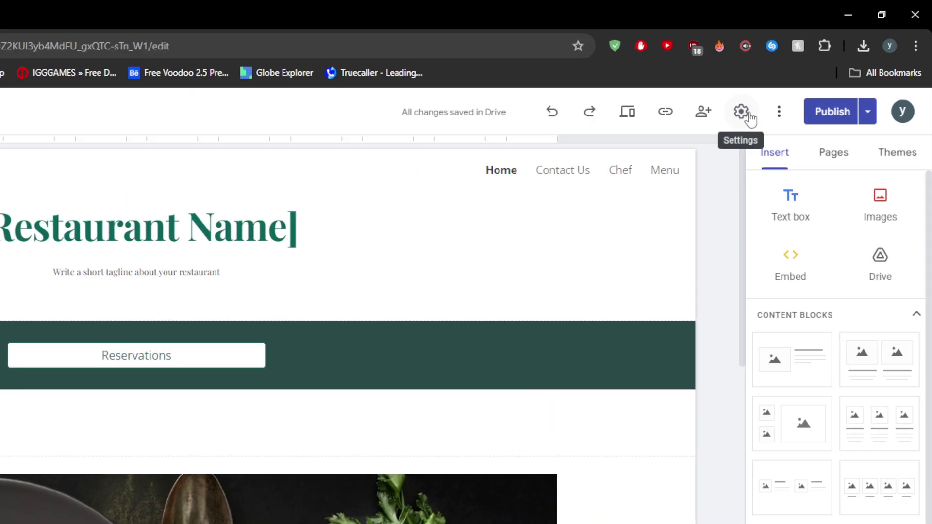
{"action": "left_click", "coordinate": [808, 76]}
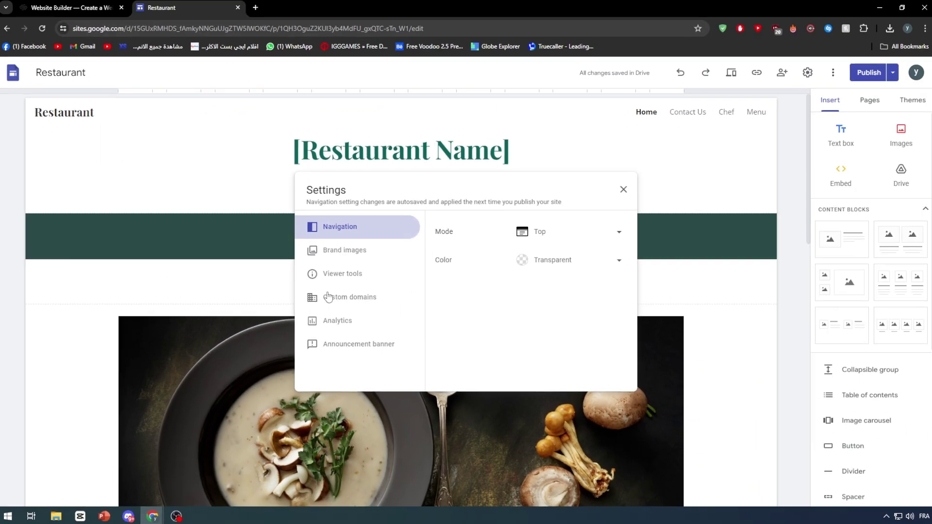
{"action": "left_click", "coordinate": [328, 297]}
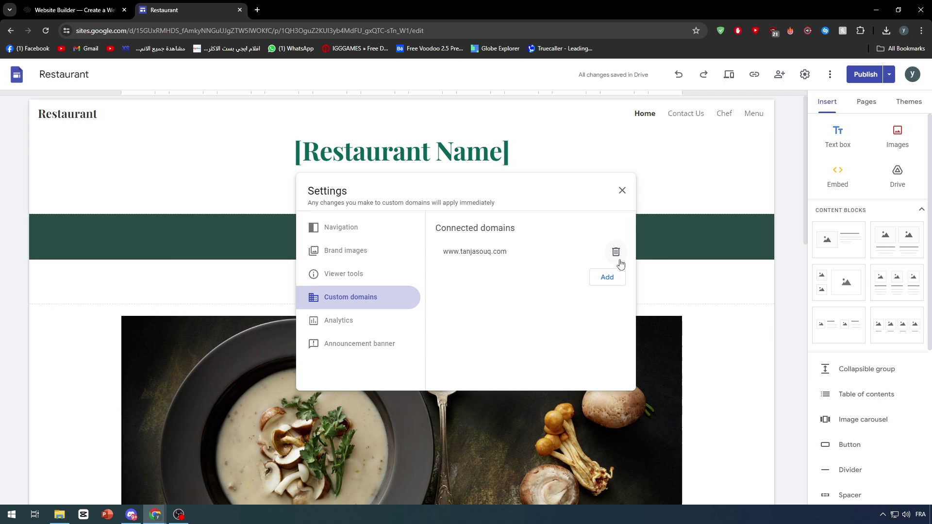
{"action": "left_click_drag", "start_coordinate": [505, 254], "coordinate": [442, 253]}
{"action": "left_click", "coordinate": [464, 254]}
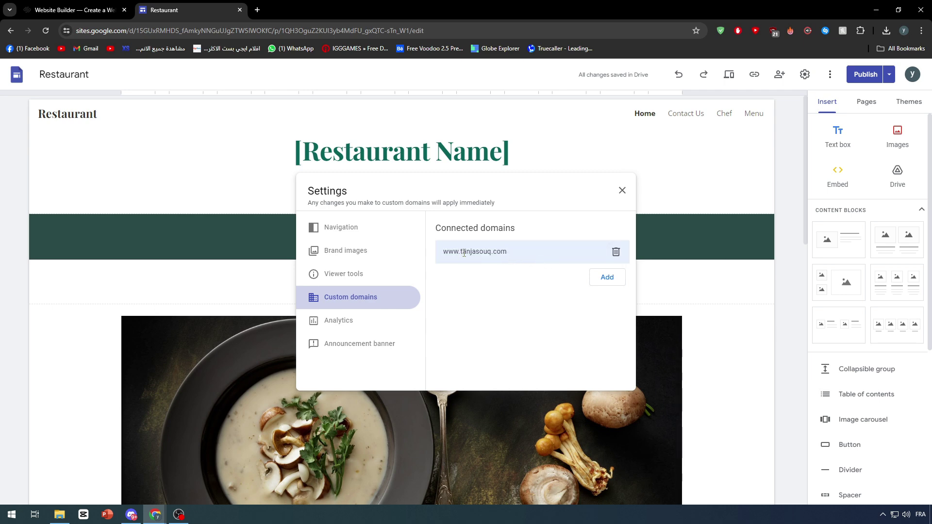
{"action": "left_click", "coordinate": [621, 190]}
{"action": "left_click", "coordinate": [257, 10]}
{"action": "type", "text": "tanjasouq.com"}
{"action": "left_click", "coordinate": [153, 49]}
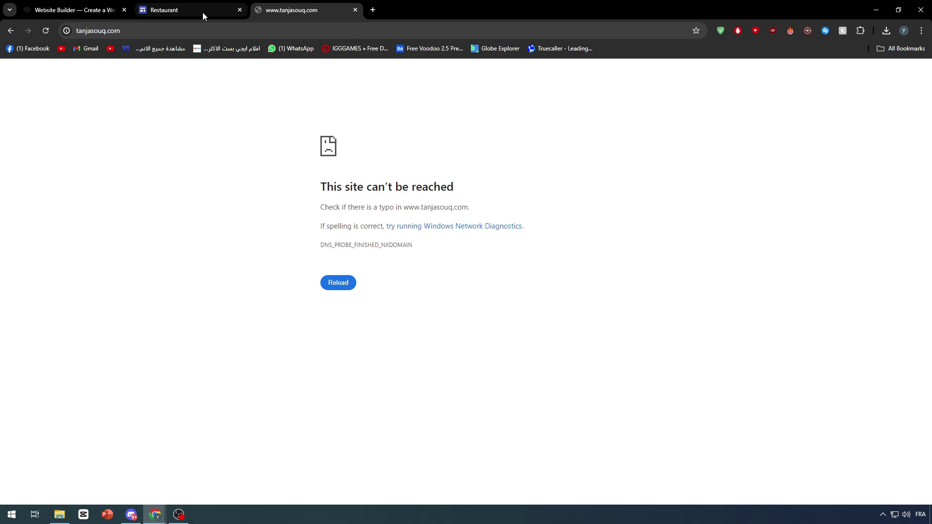
{"action": "left_click", "coordinate": [202, 10]}
{"action": "left_click", "coordinate": [804, 75]}
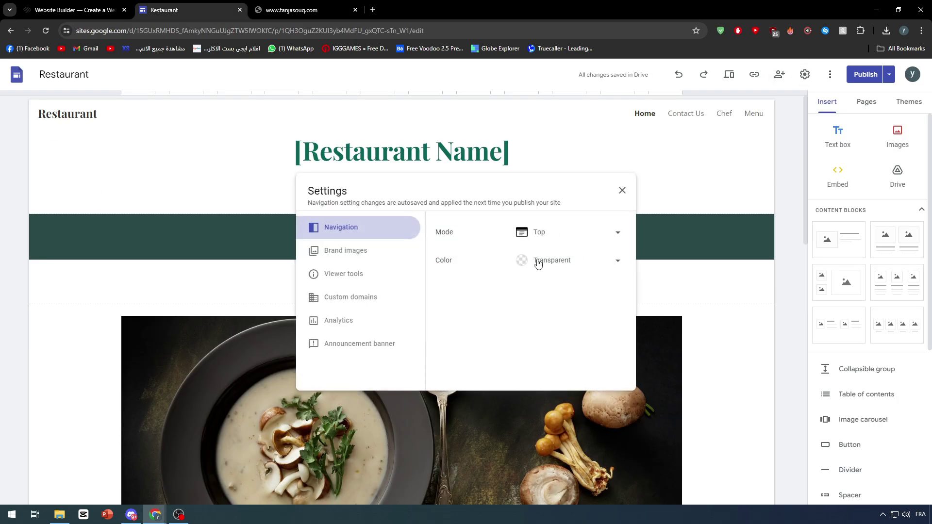
{"action": "left_click", "coordinate": [361, 295]}
{"action": "left_click", "coordinate": [615, 252]}
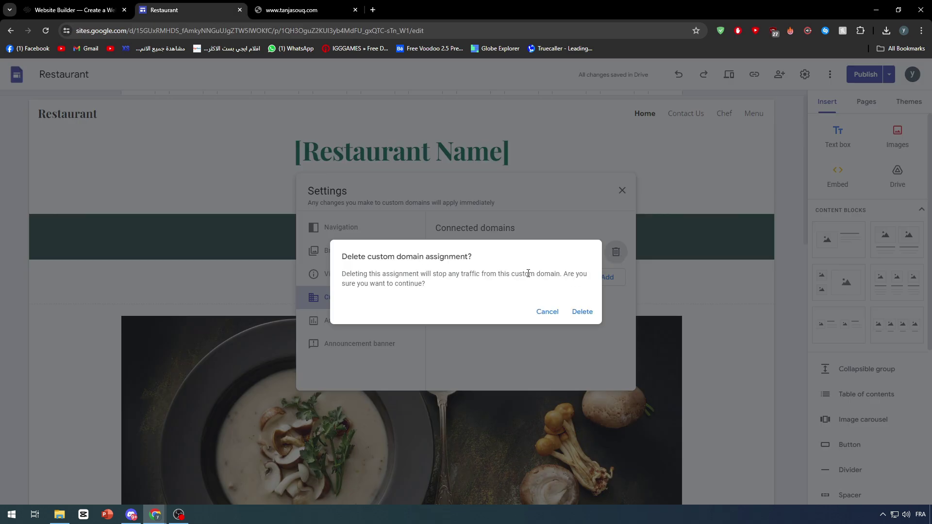
{"action": "left_click", "coordinate": [581, 312]}
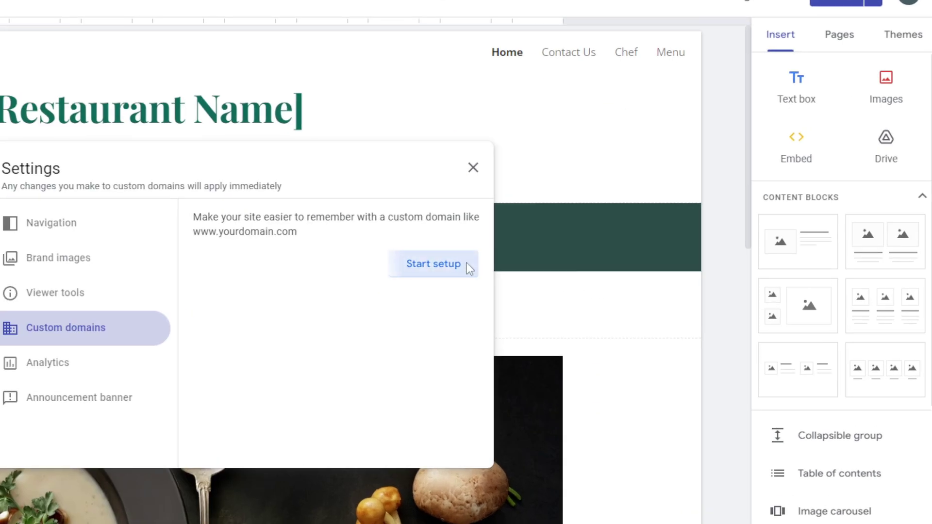
- Enter tanjasouq.com as a new custom domain, preview its CNAME instructions, then step back
{"action": "left_click", "coordinate": [597, 256]}
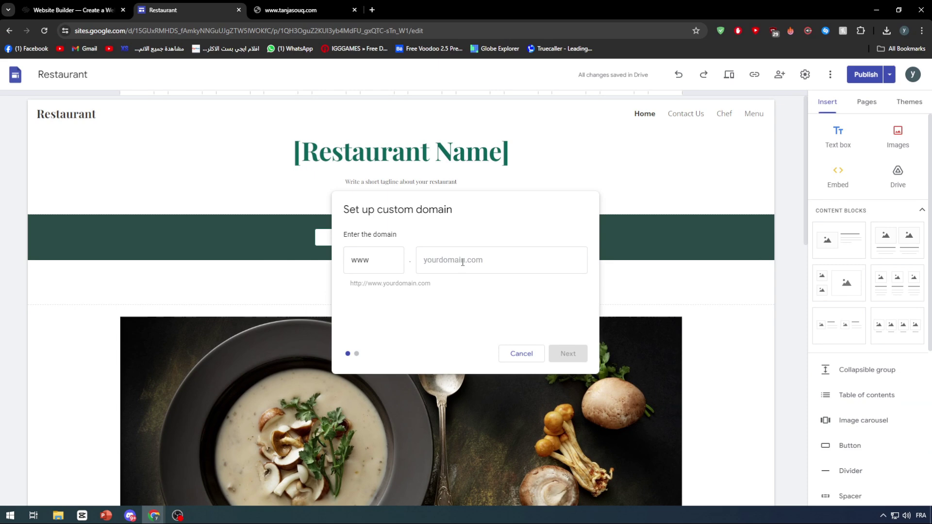
{"action": "left_click", "coordinate": [463, 262]}
{"action": "left_click", "coordinate": [482, 211]}
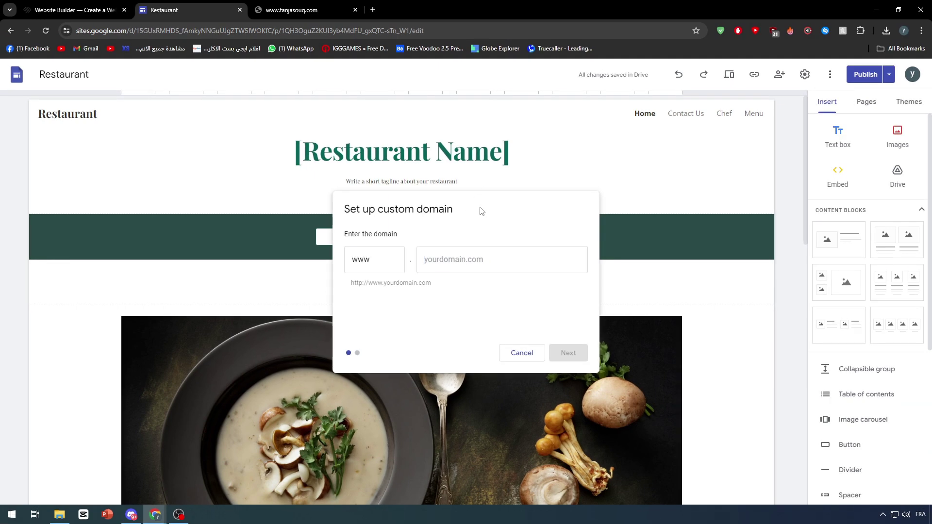
{"action": "left_click", "coordinate": [449, 266]}
{"action": "type", "text": "tanjasouq.com"}
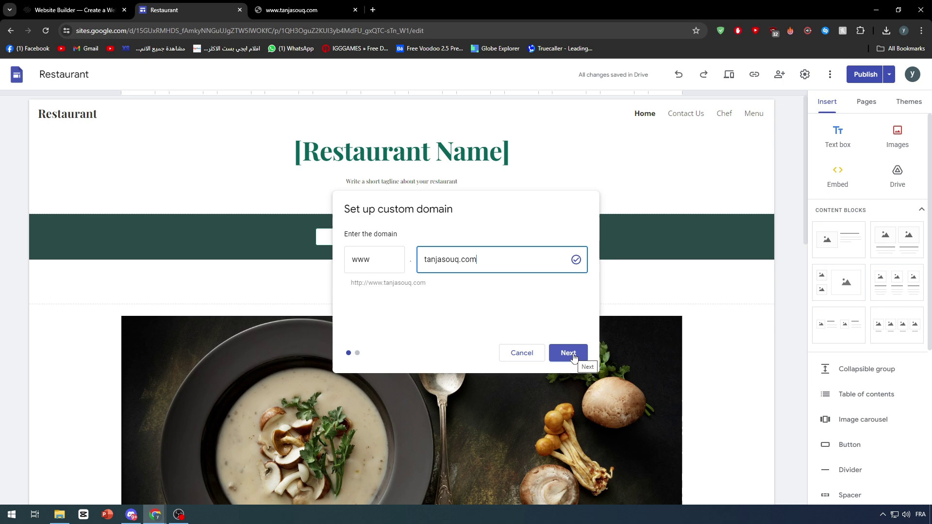
{"action": "left_click", "coordinate": [573, 358]}
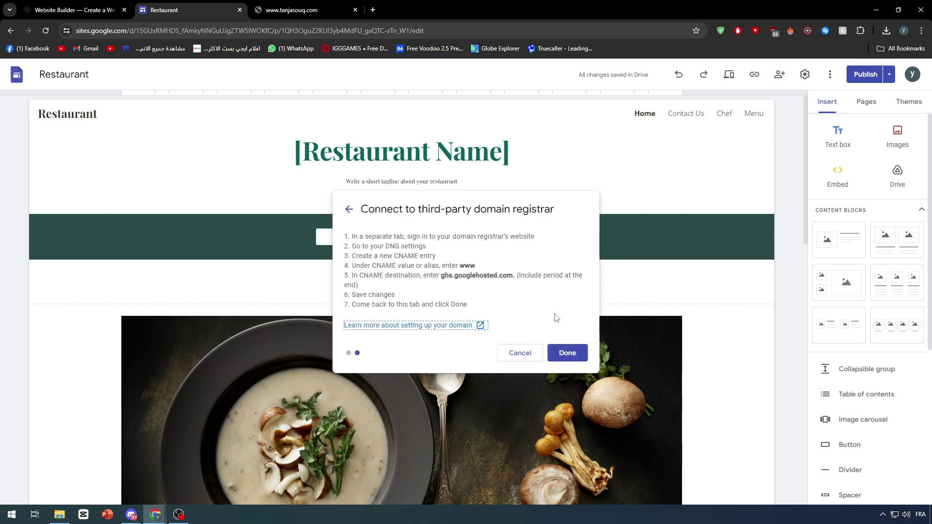
{"action": "left_click", "coordinate": [349, 209]}
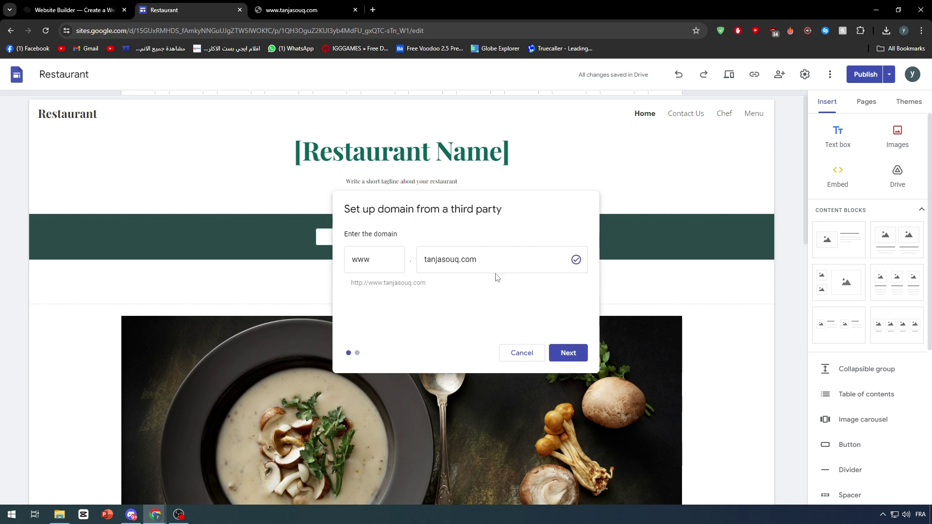
- Bring up Namecheap and reach the Advanced DNS settings for tanjasouq.com
{"action": "left_click", "coordinate": [328, 6]}
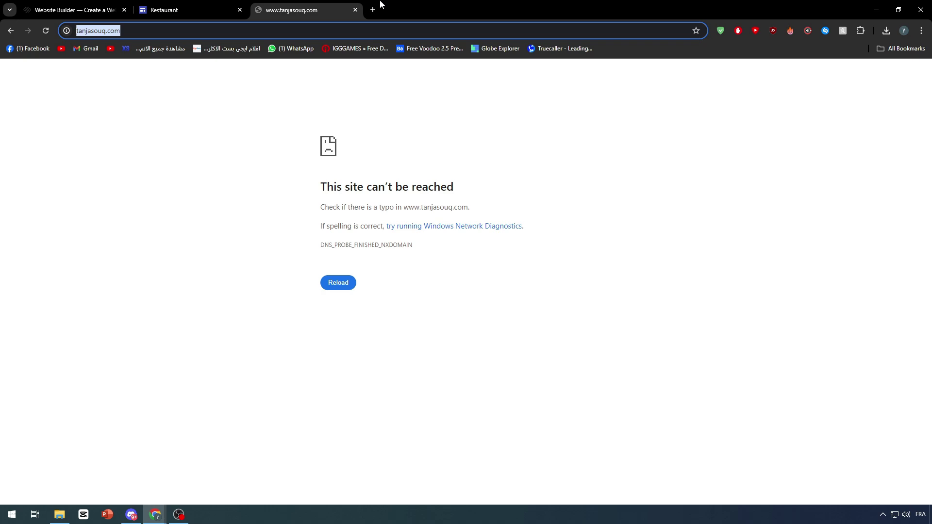
{"action": "type", "text": "nam"}
{"action": "key", "text": "Return"}
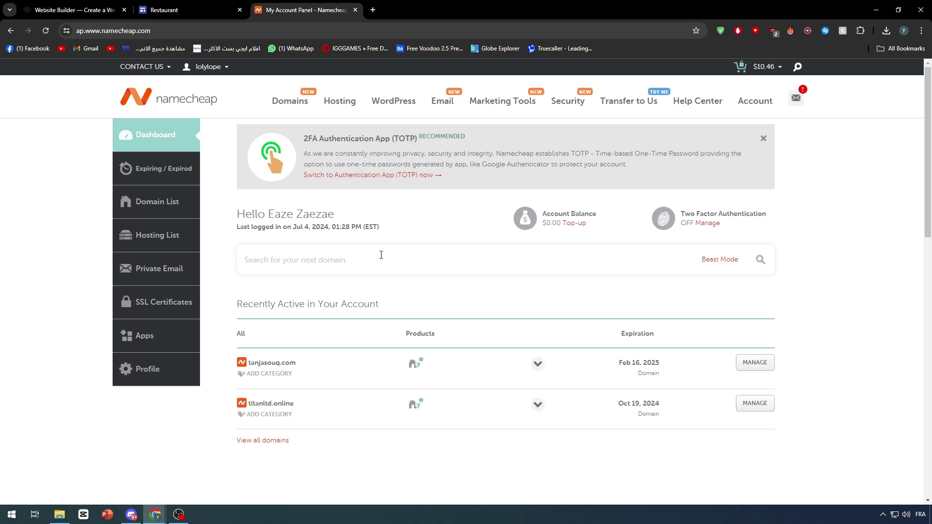
{"action": "left_click", "coordinate": [73, 10]}
{"action": "left_click", "coordinate": [305, 10]}
{"action": "left_click", "coordinate": [738, 362]}
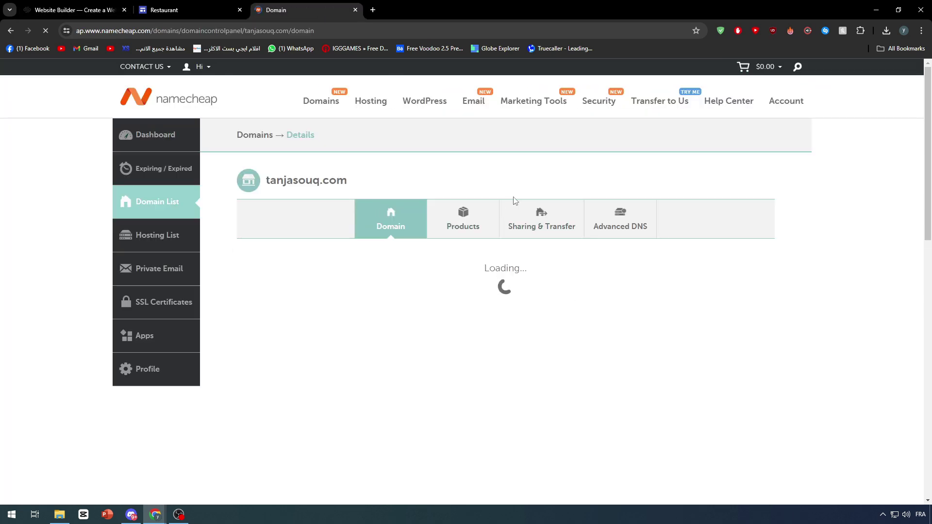
{"action": "left_click", "coordinate": [620, 218]}
- Replace the locked TXT record's verification value with "r" and save it
{"action": "scroll", "coordinate": [394, 282], "scroll_direction": "down", "scroll_amount": 1}
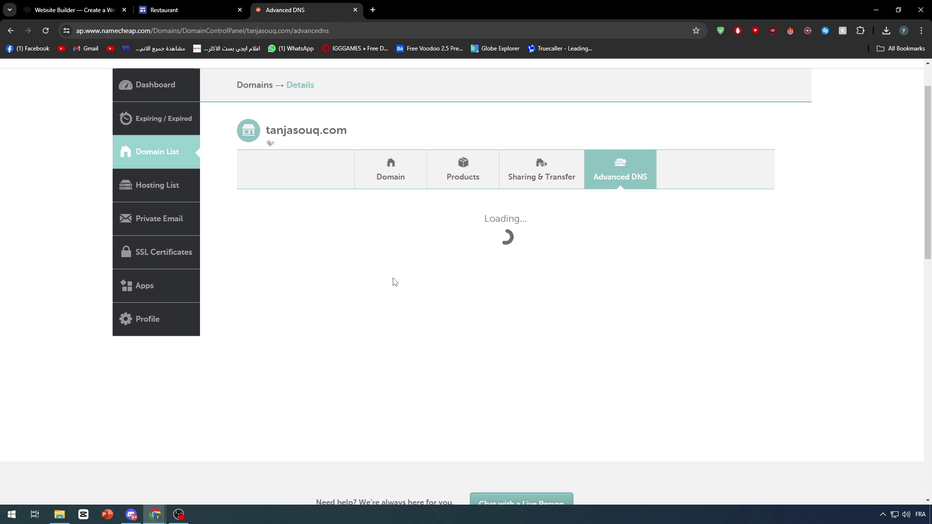
{"action": "scroll", "coordinate": [536, 258], "scroll_direction": "down", "scroll_amount": 3}
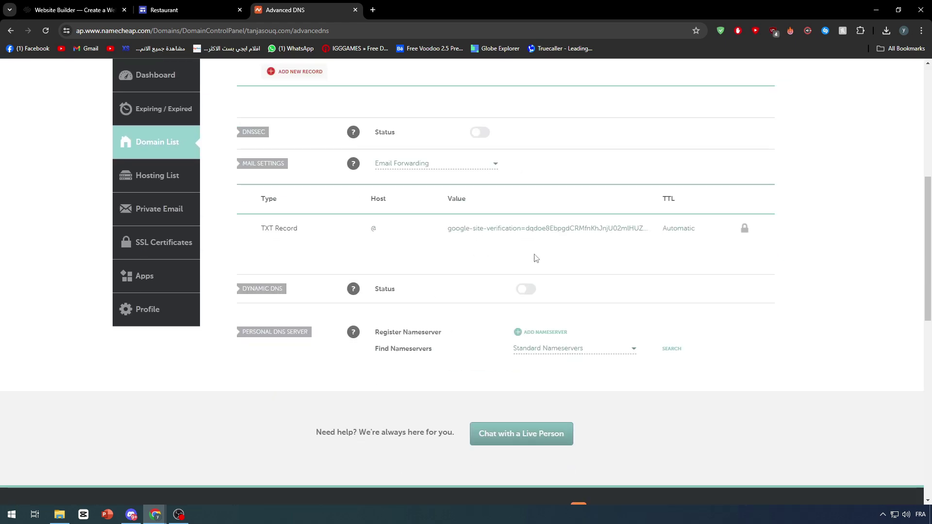
{"action": "left_click", "coordinate": [631, 232]}
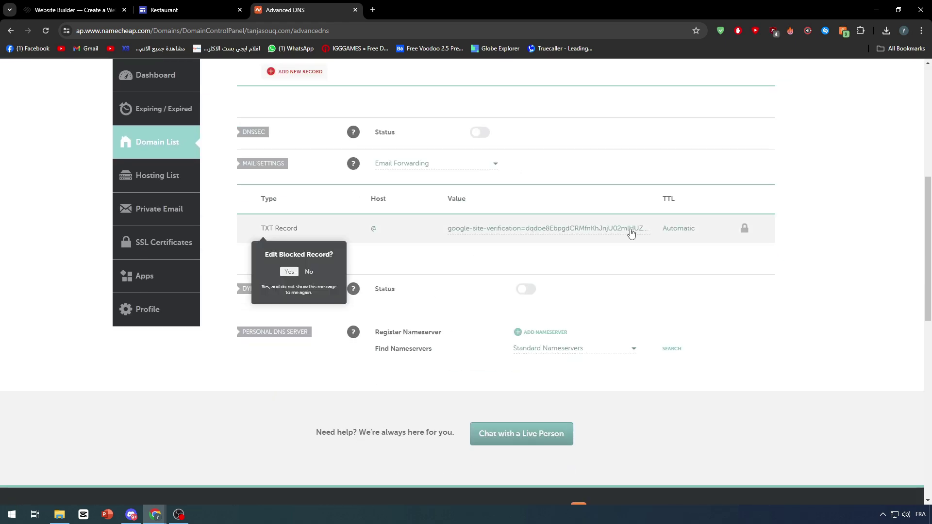
{"action": "left_click", "coordinate": [289, 271]}
{"action": "triple_click", "coordinate": [587, 232]}
{"action": "key", "text": "BackSpace"}
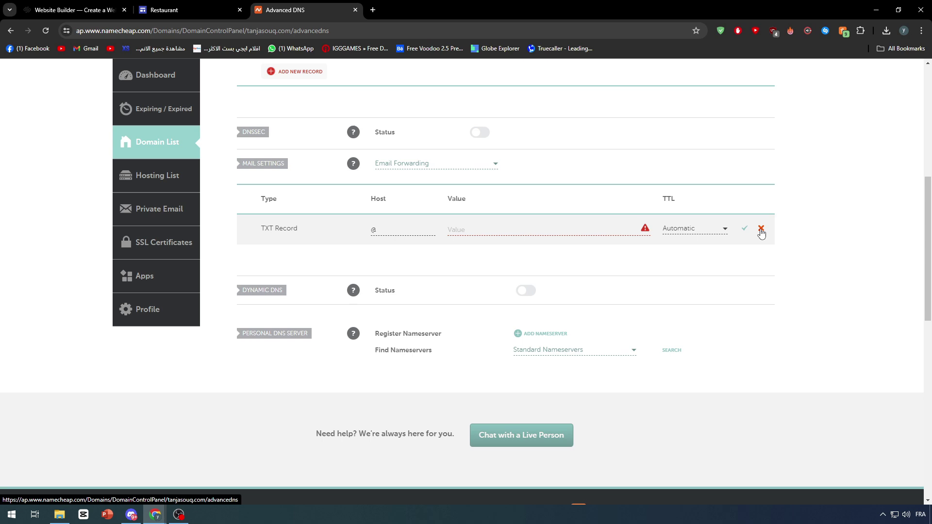
{"action": "left_click", "coordinate": [520, 228]}
{"action": "type", "text": "r"}
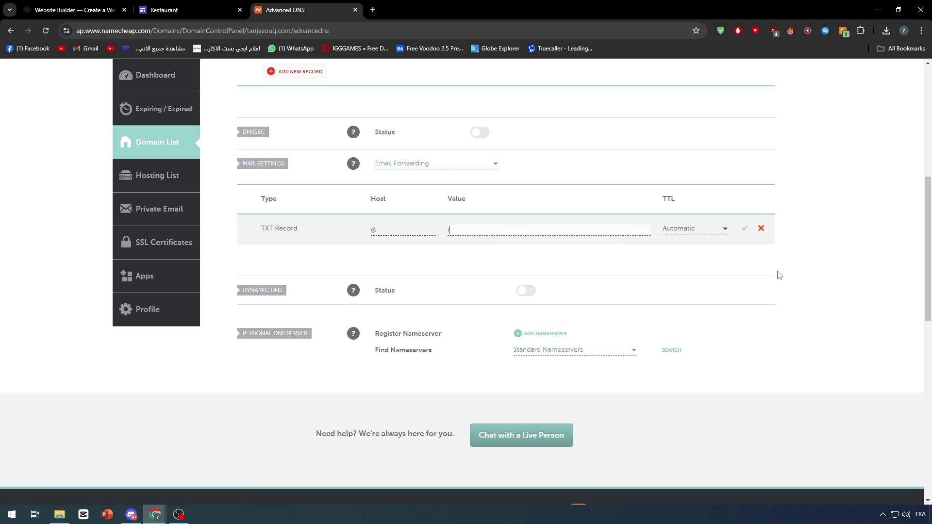
{"action": "left_click", "coordinate": [745, 229]}
- Delete the www CNAME record from tanjasouq.com's host records
{"action": "scroll", "coordinate": [486, 261], "scroll_direction": "up", "scroll_amount": 5}
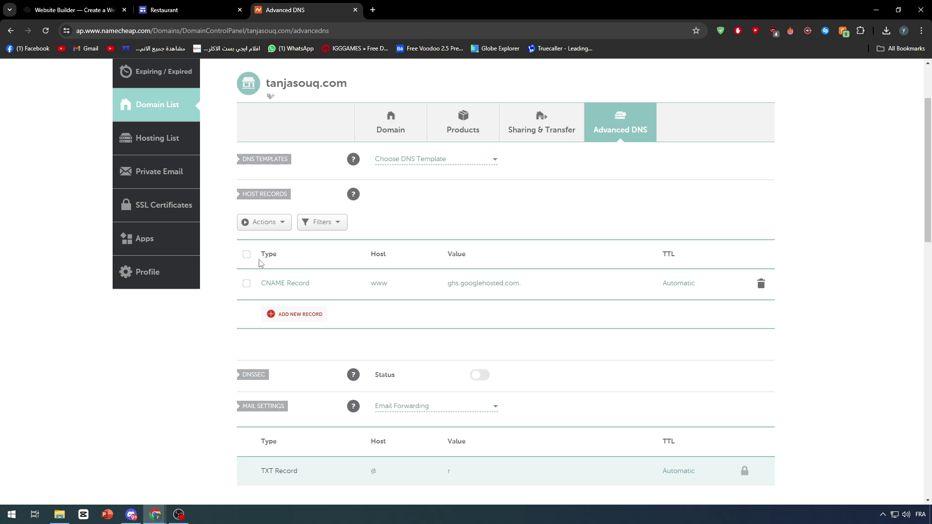
{"action": "left_click", "coordinate": [761, 283]}
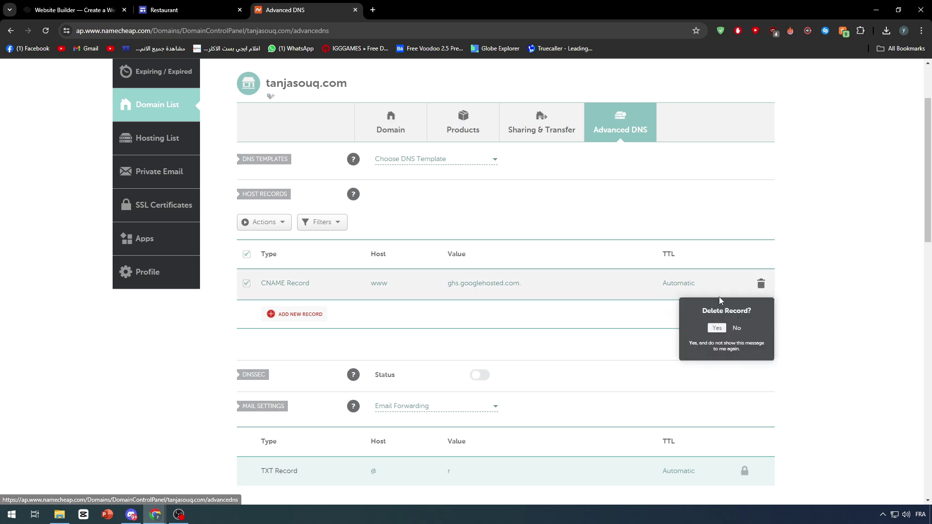
{"action": "left_click", "coordinate": [714, 327]}
{"action": "left_click", "coordinate": [195, 5]}
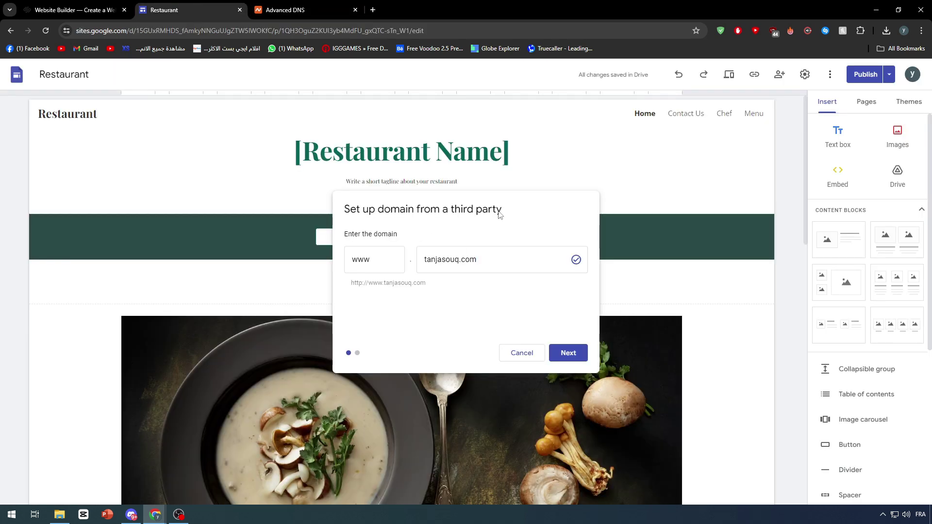
{"action": "left_click", "coordinate": [569, 354]}
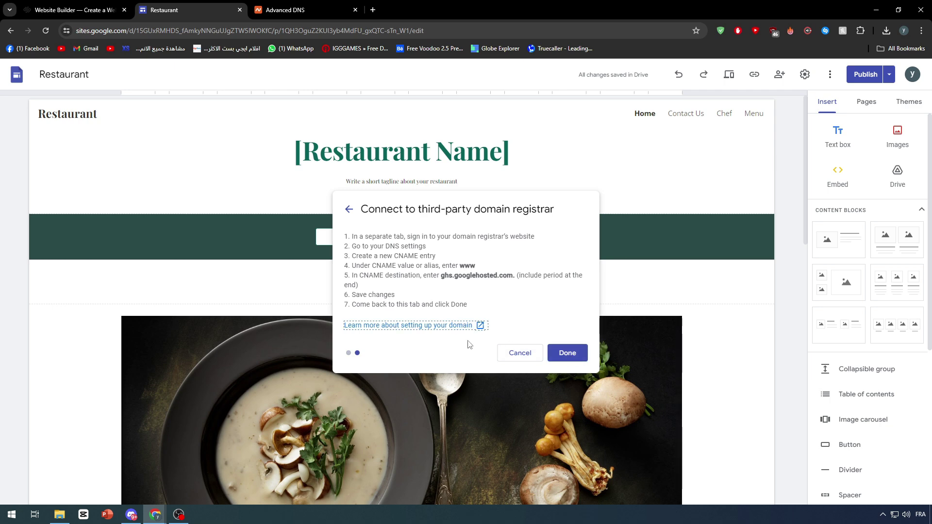
{"action": "left_click", "coordinate": [567, 353]}
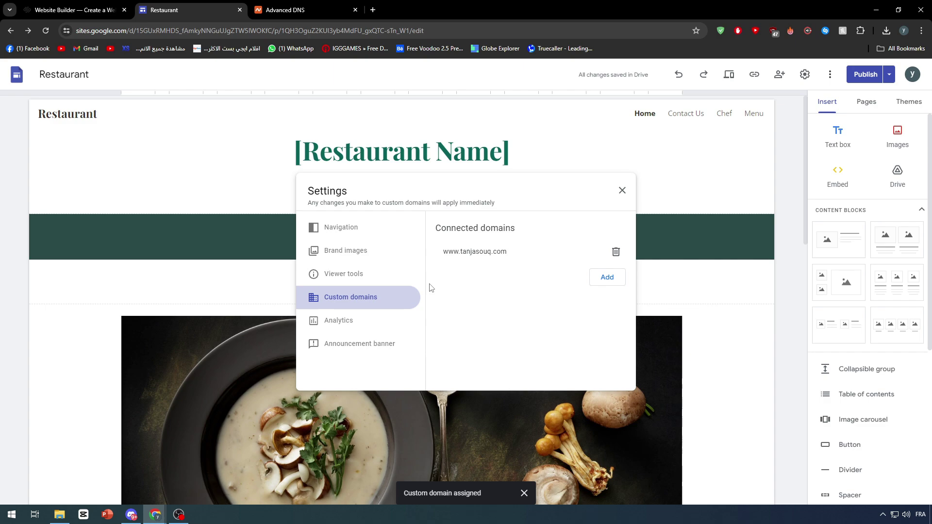
{"action": "left_click", "coordinate": [615, 252]}
{"action": "left_click", "coordinate": [583, 310]}
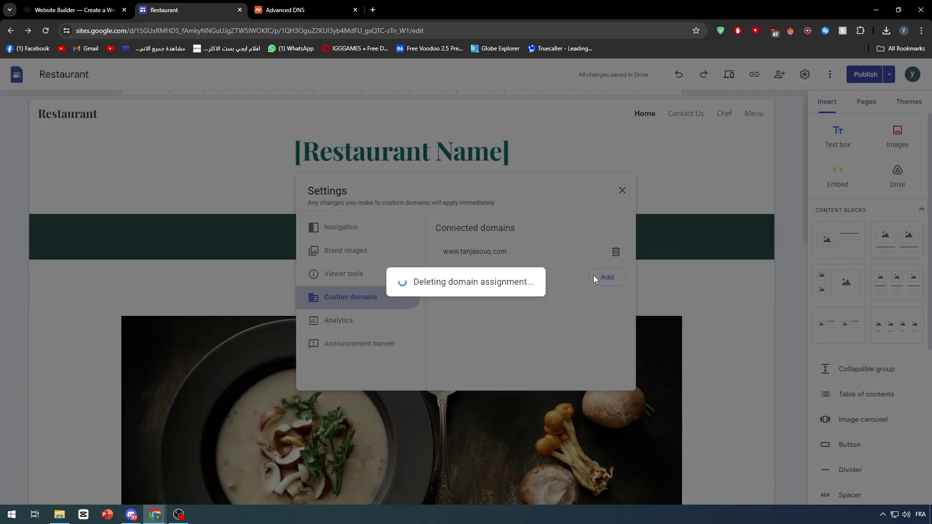
{"action": "key", "text": "ctrl+Tab"}
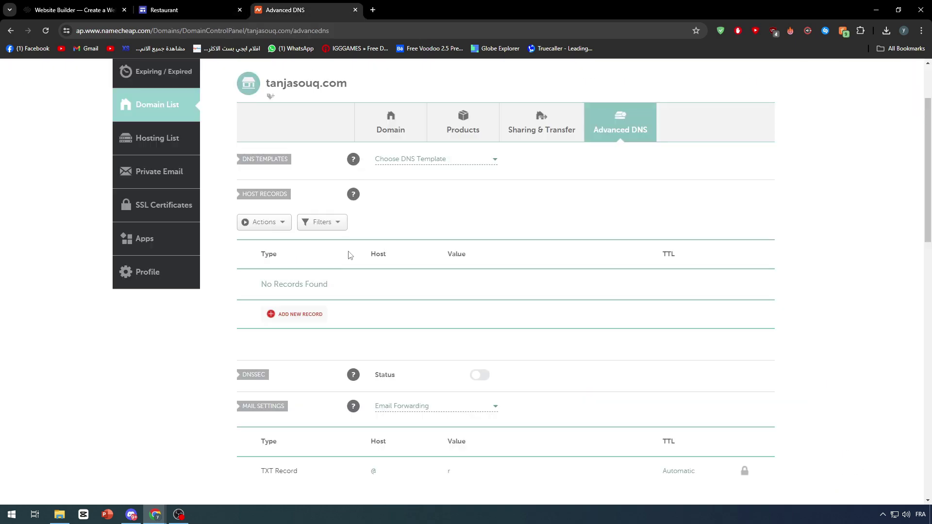
{"action": "scroll", "coordinate": [359, 250], "scroll_direction": "up", "scroll_amount": 2}
{"action": "scroll", "coordinate": [441, 282], "scroll_direction": "down", "scroll_amount": 1}
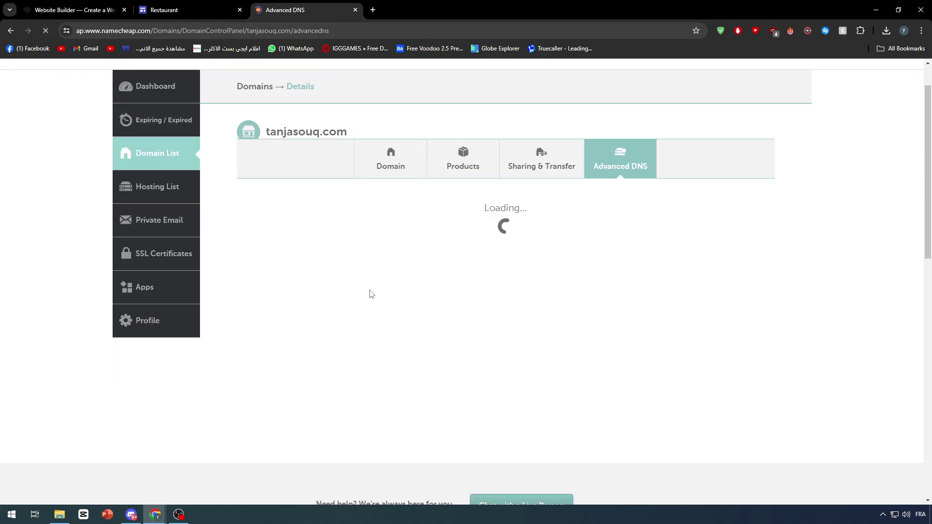
{"action": "scroll", "coordinate": [367, 352], "scroll_direction": "down", "scroll_amount": 5}
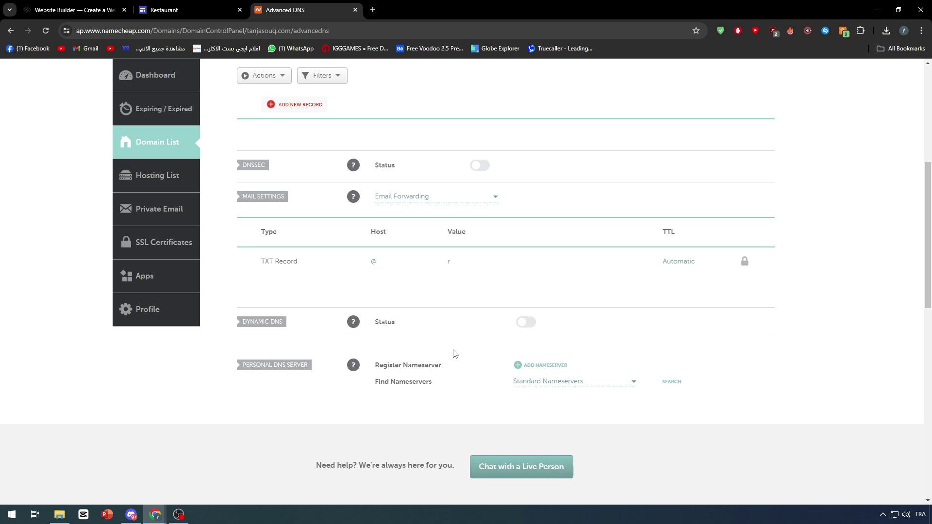
- Restart custom domain setup with tanjasouq.com to reach the www-to-ghs.googlehosted.com CNAME instructions
{"action": "left_click", "coordinate": [184, 10]}
{"action": "left_click", "coordinate": [609, 248]}
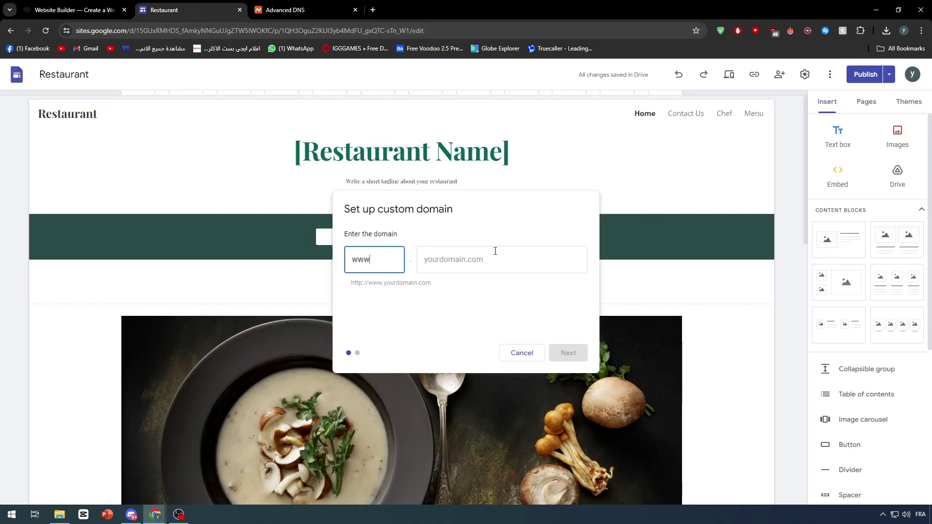
{"action": "key", "text": "Tab"}
{"action": "type", "text": "tanjasouq.com"}
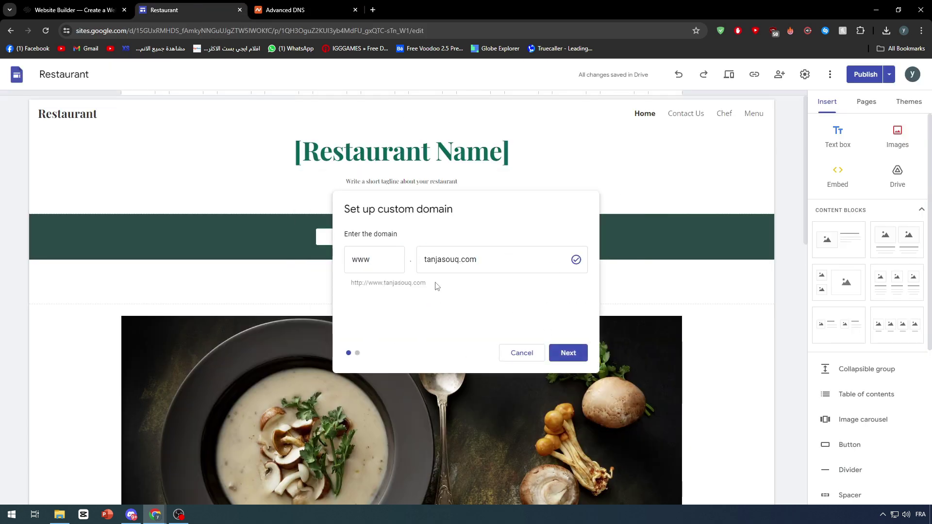
{"action": "left_click", "coordinate": [568, 352]}
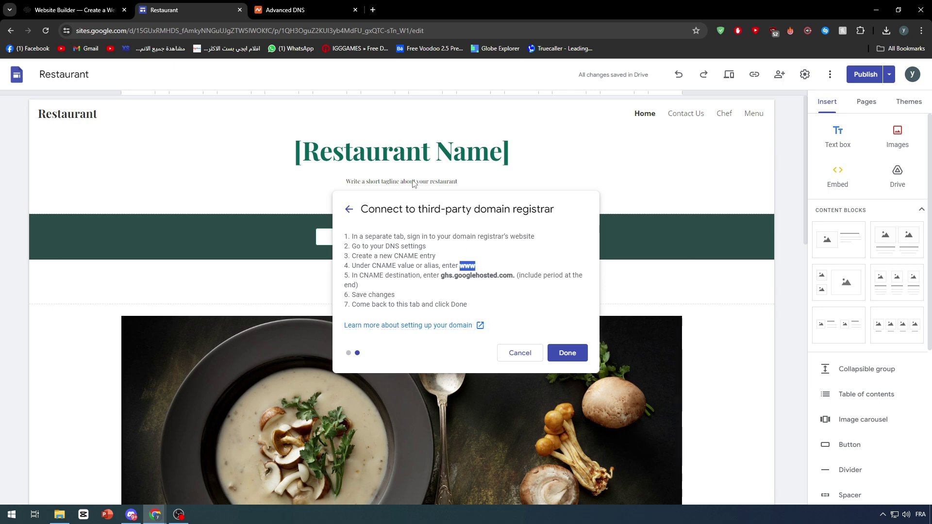
{"action": "left_click", "coordinate": [302, 4]}
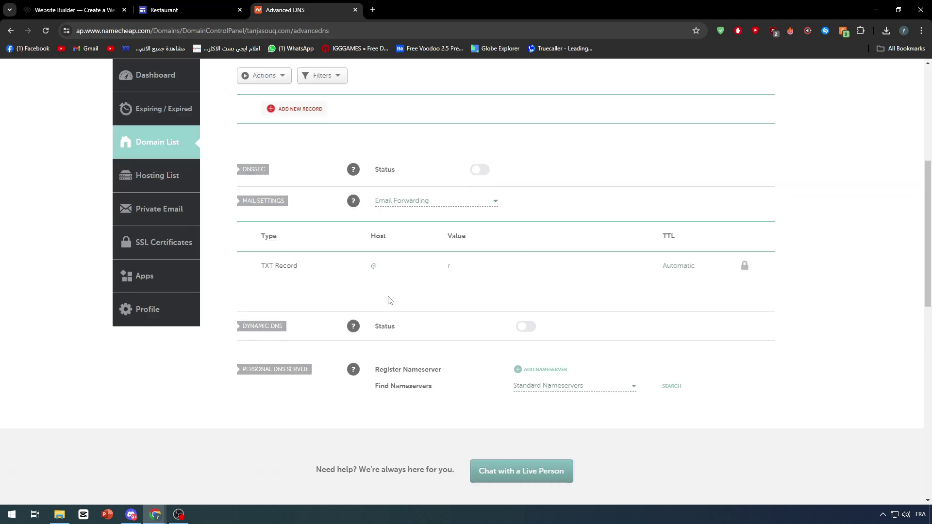
{"action": "scroll", "coordinate": [387, 297], "scroll_direction": "up", "scroll_amount": 5}
{"action": "scroll", "coordinate": [353, 314], "scroll_direction": "down", "scroll_amount": 4}
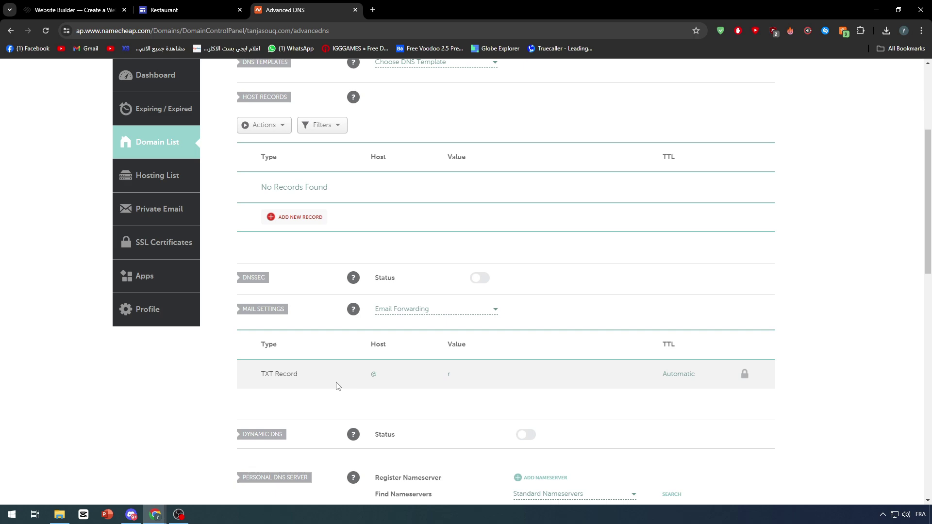
{"action": "scroll", "coordinate": [490, 345], "scroll_direction": "up", "scroll_amount": 1}
{"action": "scroll", "coordinate": [528, 343], "scroll_direction": "up", "scroll_amount": 3}
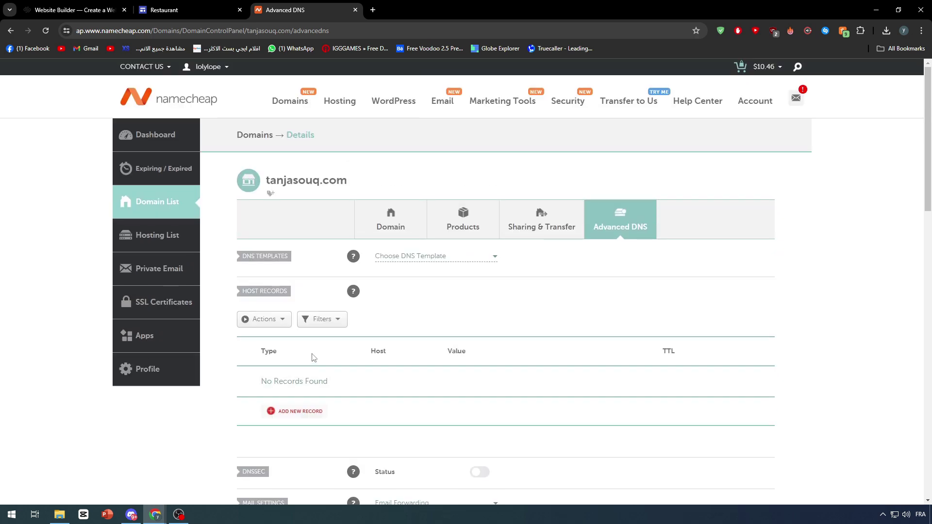
{"action": "scroll", "coordinate": [285, 347], "scroll_direction": "down", "scroll_amount": 1}
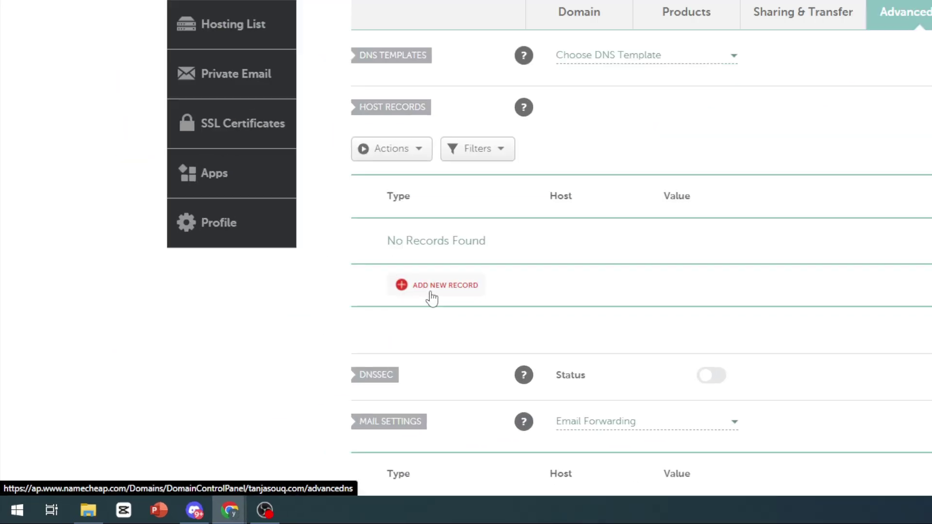
{"action": "left_click", "coordinate": [432, 289]}
{"action": "scroll", "coordinate": [444, 272], "scroll_direction": "down", "scroll_amount": 5}
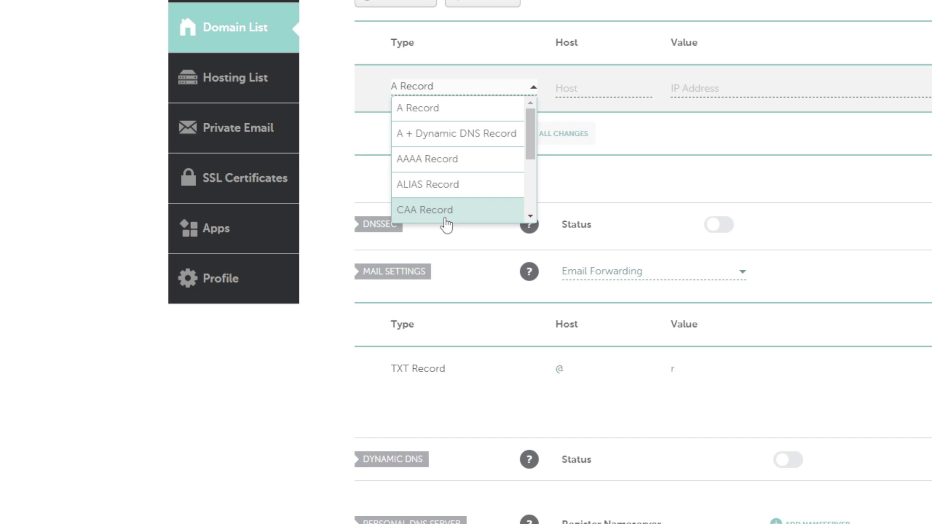
{"action": "scroll", "coordinate": [443, 145], "scroll_direction": "down", "scroll_amount": 1}
{"action": "scroll", "coordinate": [441, 243], "scroll_direction": "down", "scroll_amount": 3}
{"action": "scroll", "coordinate": [441, 240], "scroll_direction": "up", "scroll_amount": 2}
{"action": "left_click", "coordinate": [438, 250]}
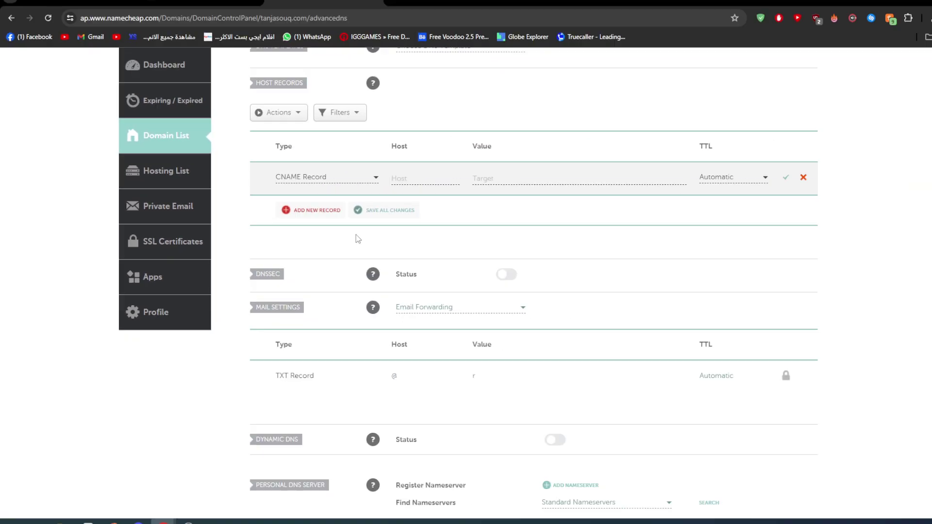
{"action": "left_click", "coordinate": [606, 143]}
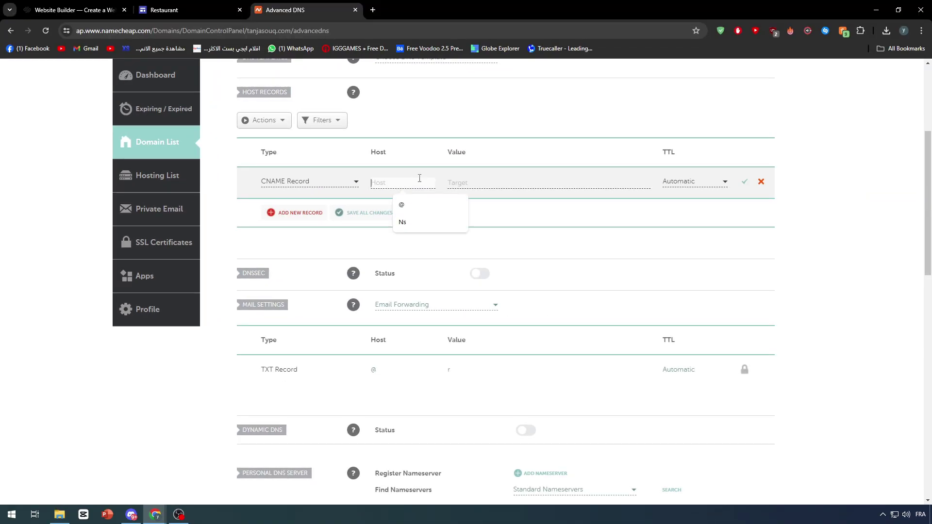
{"action": "type", "text": "www"}
- Copy ghs.googlehosted.com from Google Sites into the CNAME value and save the record
{"action": "scroll", "coordinate": [427, 142], "scroll_direction": "up", "scroll_amount": 3}
{"action": "left_click", "coordinate": [194, 9]}
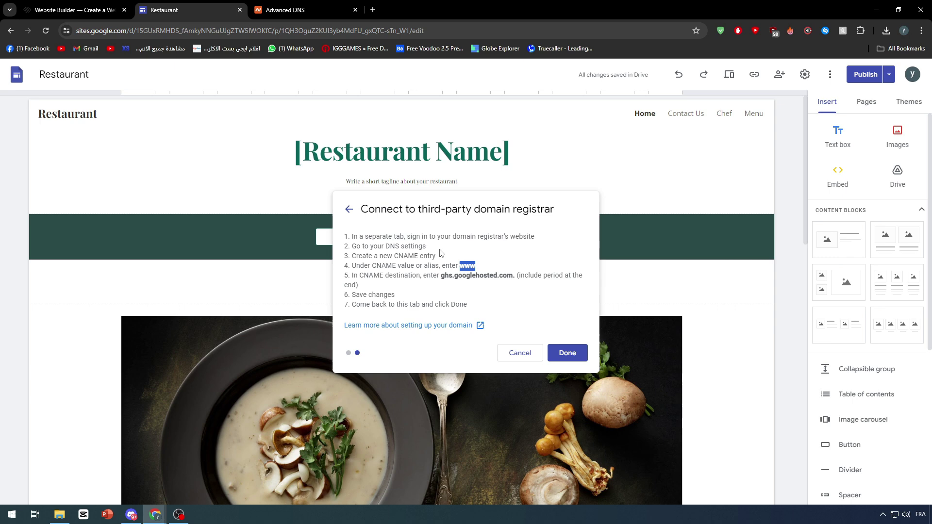
{"action": "left_click_drag", "start_coordinate": [443, 273], "coordinate": [507, 280]}
{"action": "key", "text": "ctrl+c"}
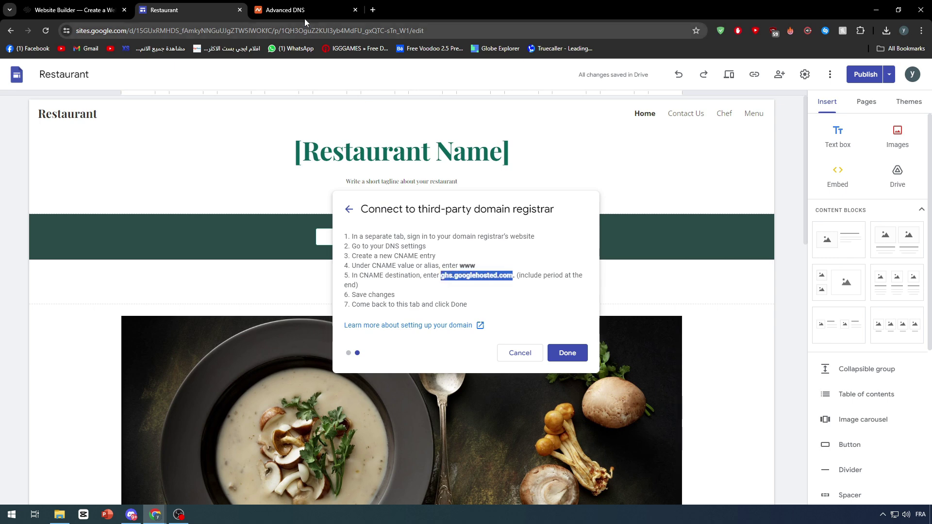
{"action": "key", "text": "ctrl+Tab"}
{"action": "key", "text": "ctrl+v"}
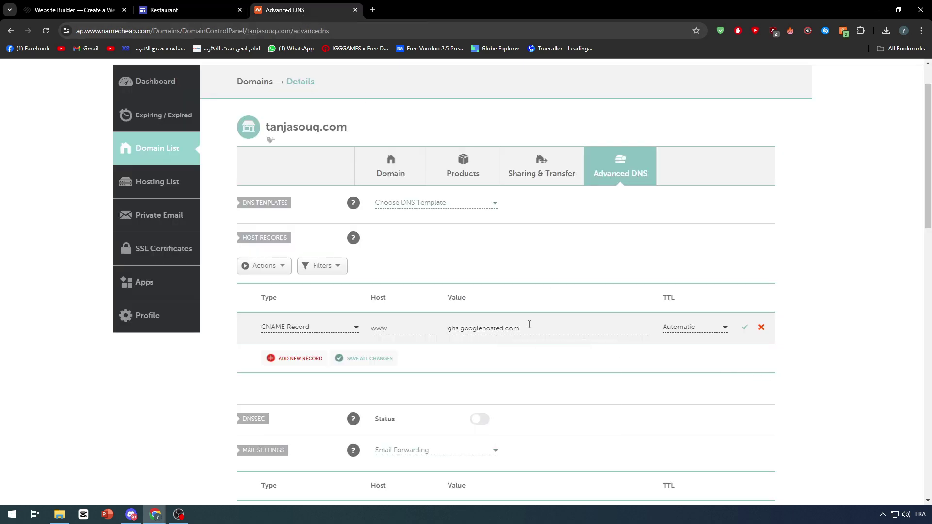
{"action": "left_click", "coordinate": [744, 328]}
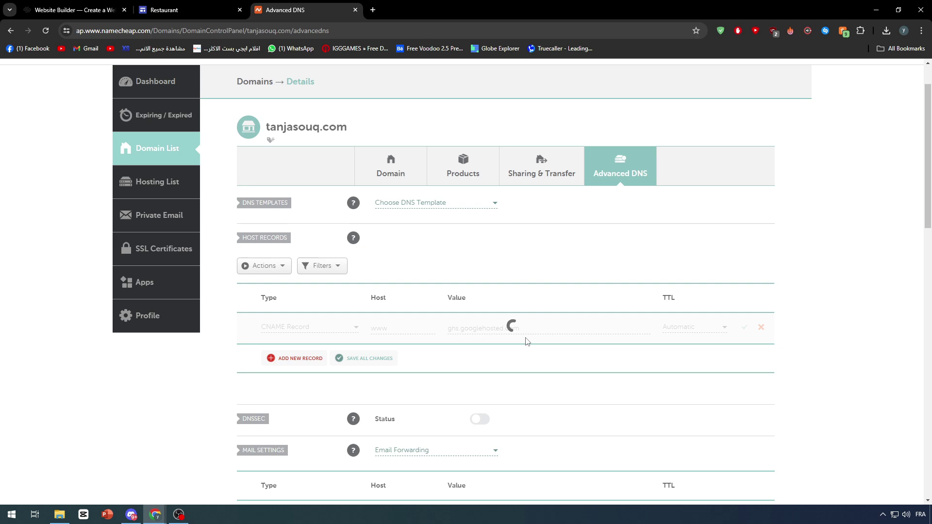
{"action": "left_click", "coordinate": [223, 5]}
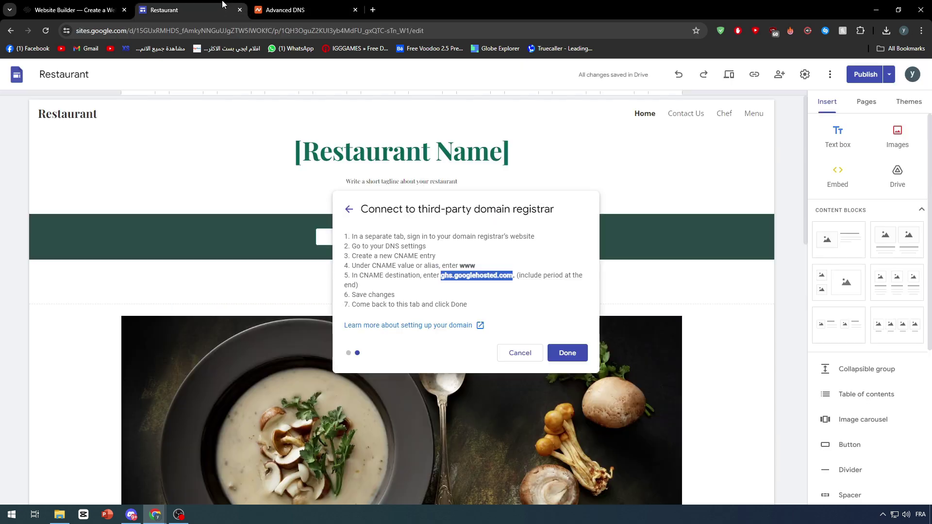
{"action": "left_click", "coordinate": [578, 360]}
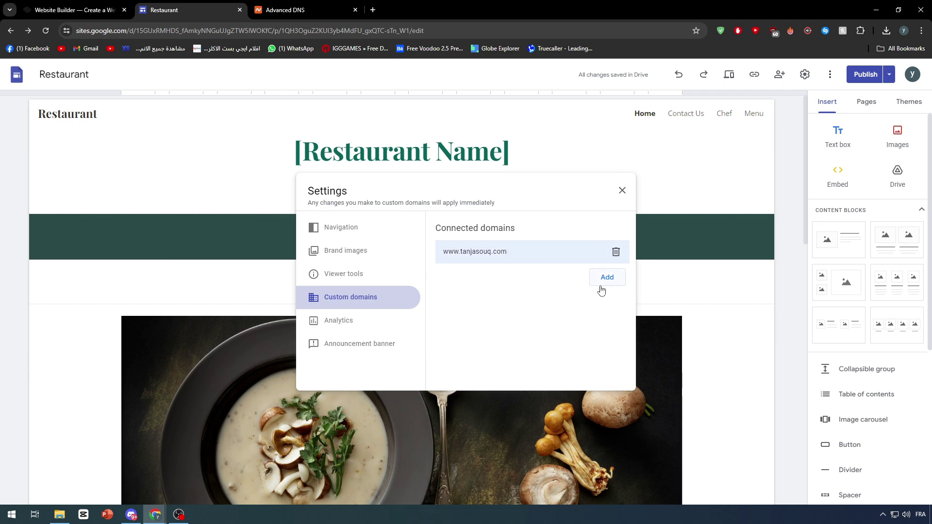
{"action": "left_click", "coordinate": [622, 192]}
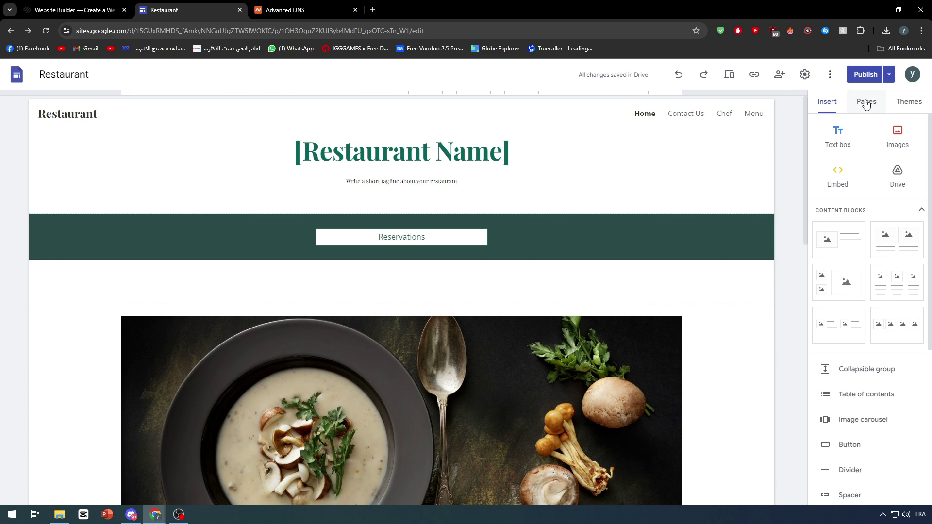
{"action": "left_click", "coordinate": [889, 75]}
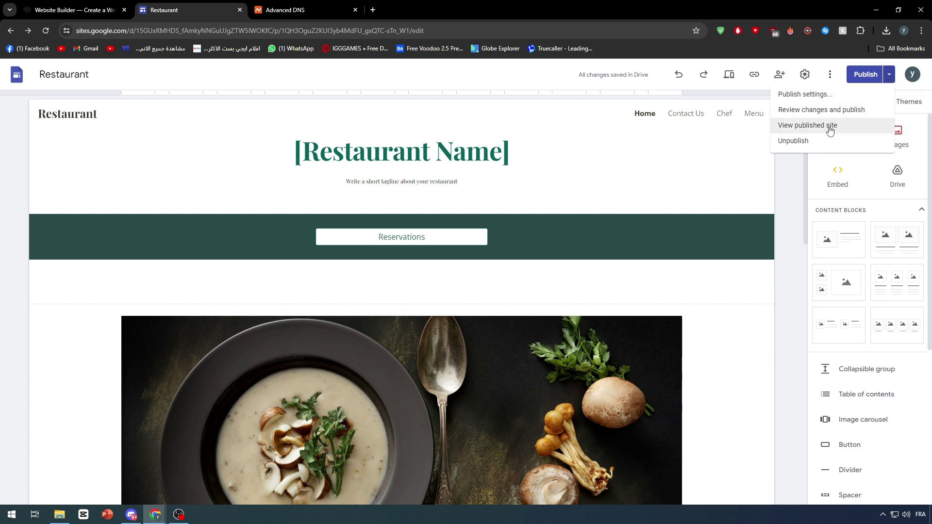
{"action": "left_click", "coordinate": [786, 95]}
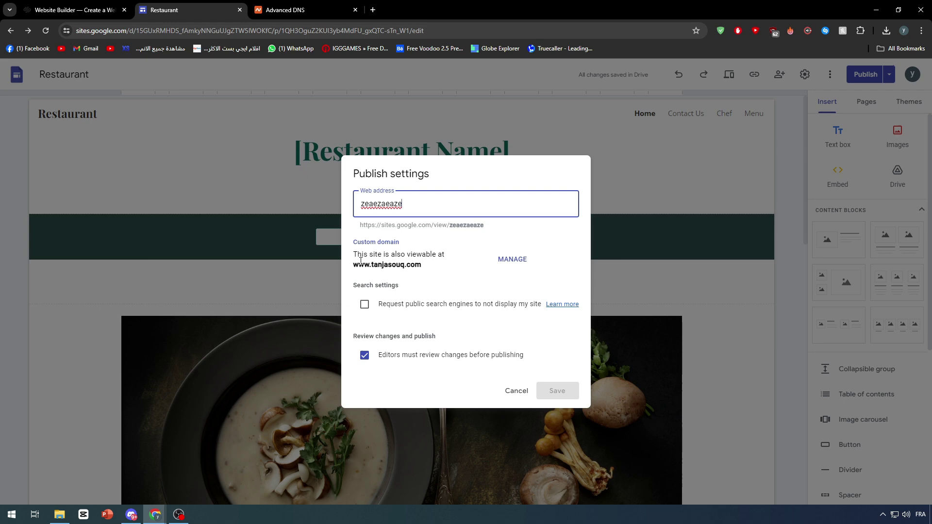
{"action": "left_click", "coordinate": [404, 262]}
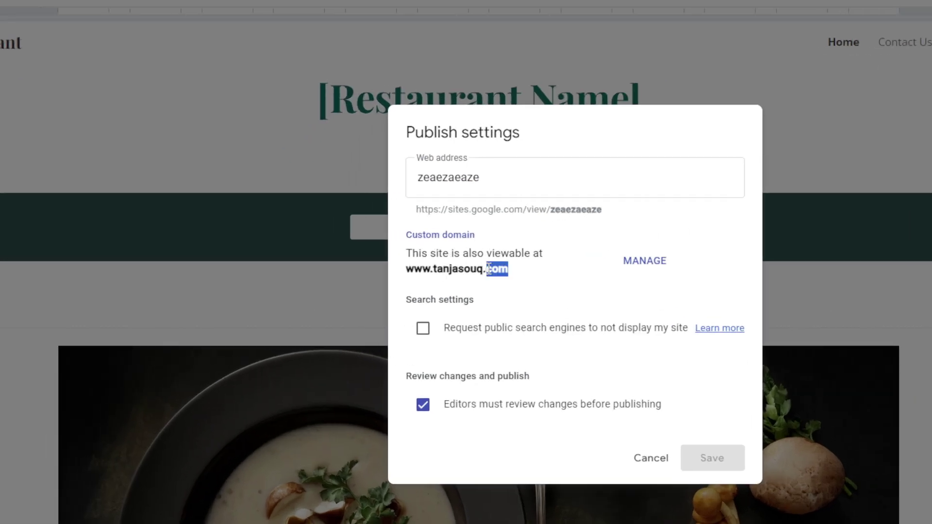
{"action": "triple_click", "coordinate": [488, 269]}
{"action": "left_click_drag", "start_coordinate": [432, 268], "coordinate": [365, 263]}
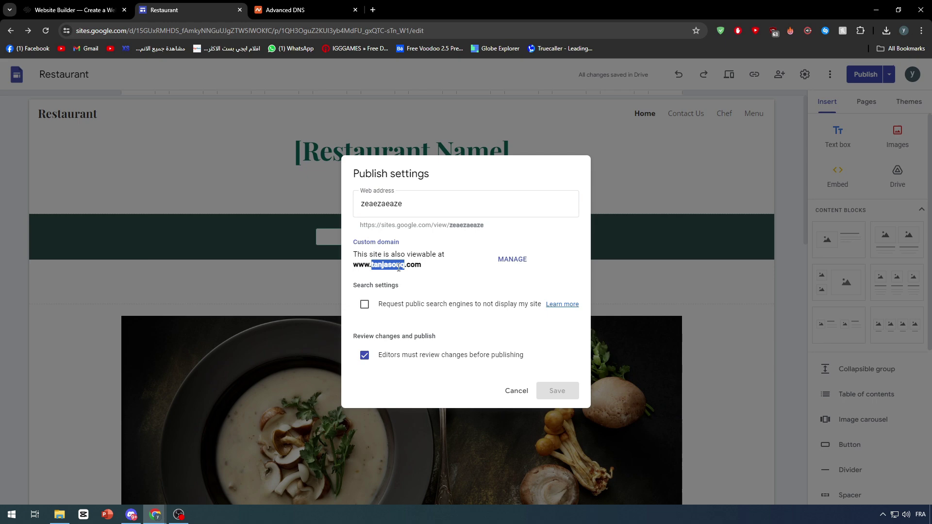
{"action": "left_click", "coordinate": [399, 268]}
{"action": "key", "text": "ctrl+c"}
{"action": "left_click", "coordinate": [291, 10]}
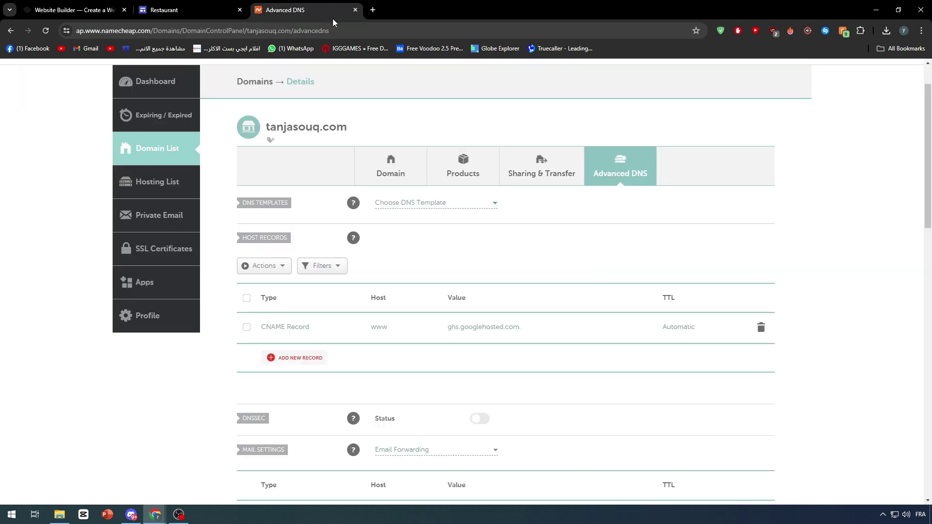
{"action": "left_click", "coordinate": [373, 10]}
{"action": "key", "text": "ctrl+v"}
{"action": "key", "text": "Return"}
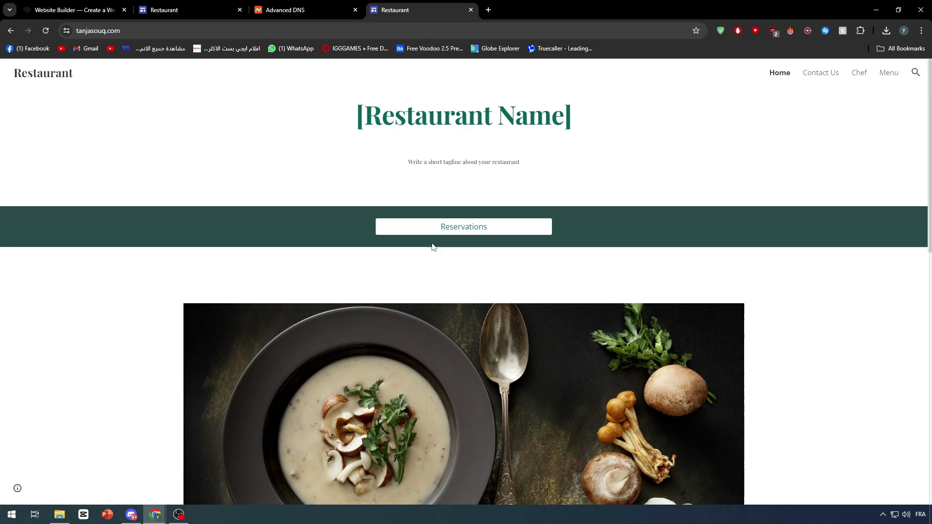
{"action": "scroll", "coordinate": [502, 250], "scroll_direction": "down", "scroll_amount": 12}
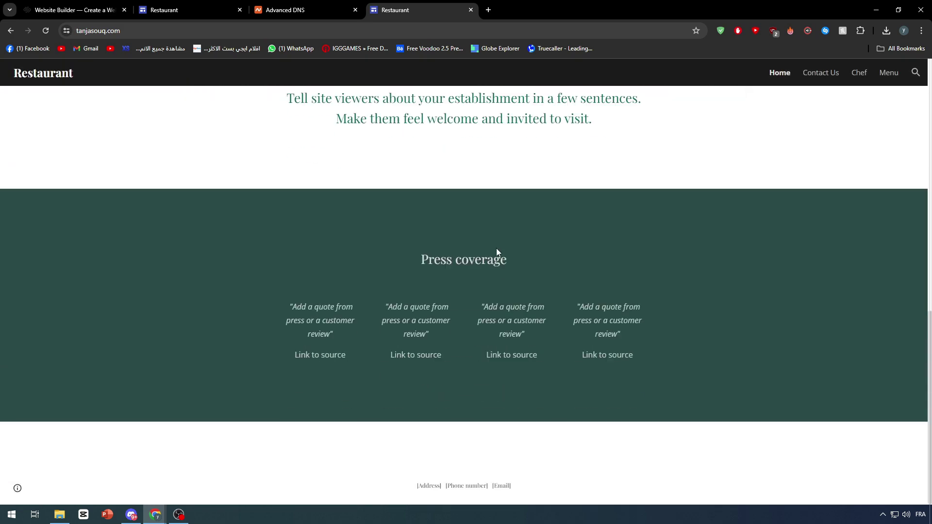
{"action": "scroll", "coordinate": [496, 249], "scroll_direction": "up", "scroll_amount": 8}
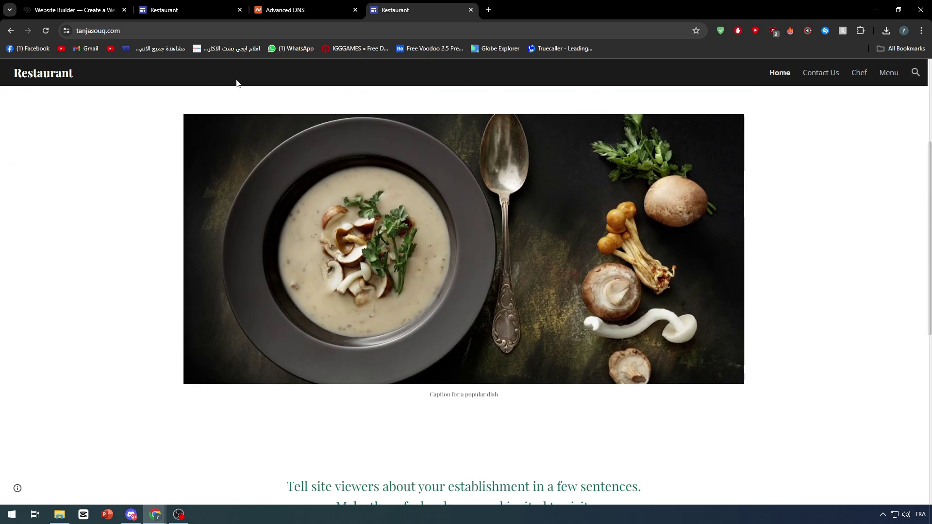
{"action": "left_click", "coordinate": [821, 75]}
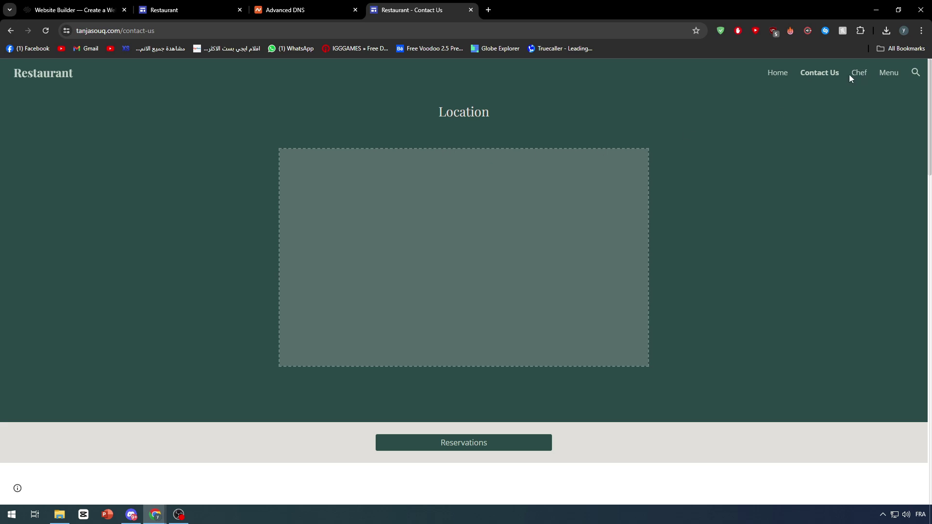
{"action": "left_click", "coordinate": [848, 74]}
{"action": "left_click", "coordinate": [897, 78]}
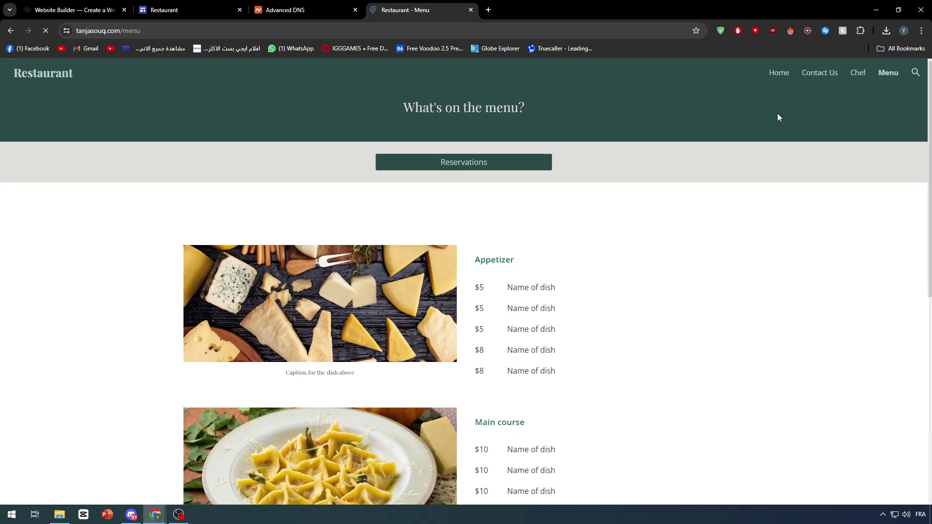
{"action": "scroll", "coordinate": [550, 206], "scroll_direction": "down", "scroll_amount": 6}
{"action": "left_click", "coordinate": [535, 187]}
{"action": "scroll", "coordinate": [547, 336], "scroll_direction": "down", "scroll_amount": 2}
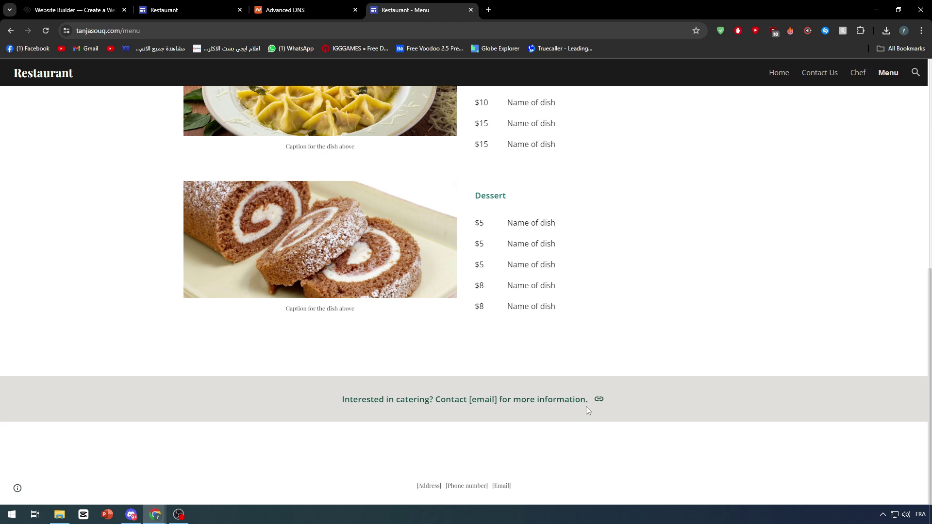
{"action": "left_click", "coordinate": [779, 73]}
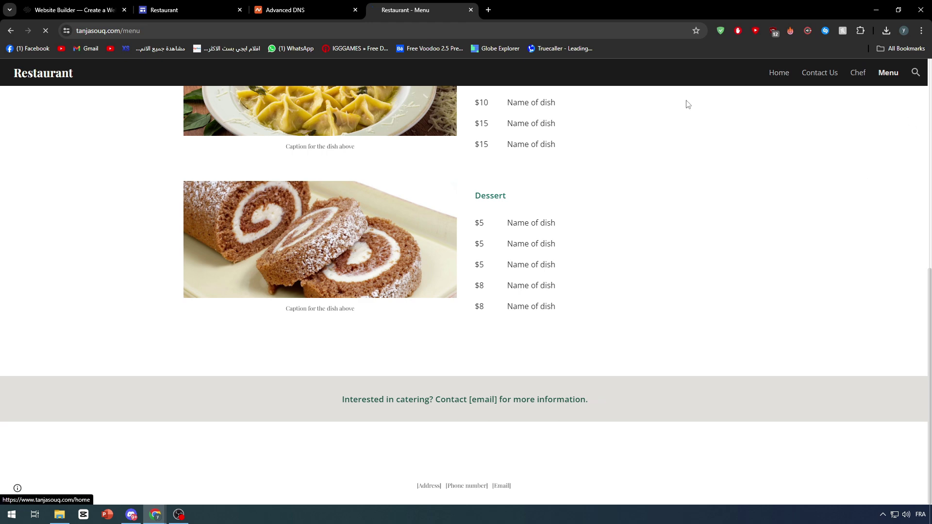
{"action": "scroll", "coordinate": [342, 167], "scroll_direction": "down", "scroll_amount": 1}
{"action": "scroll", "coordinate": [343, 167], "scroll_direction": "down", "scroll_amount": 4}
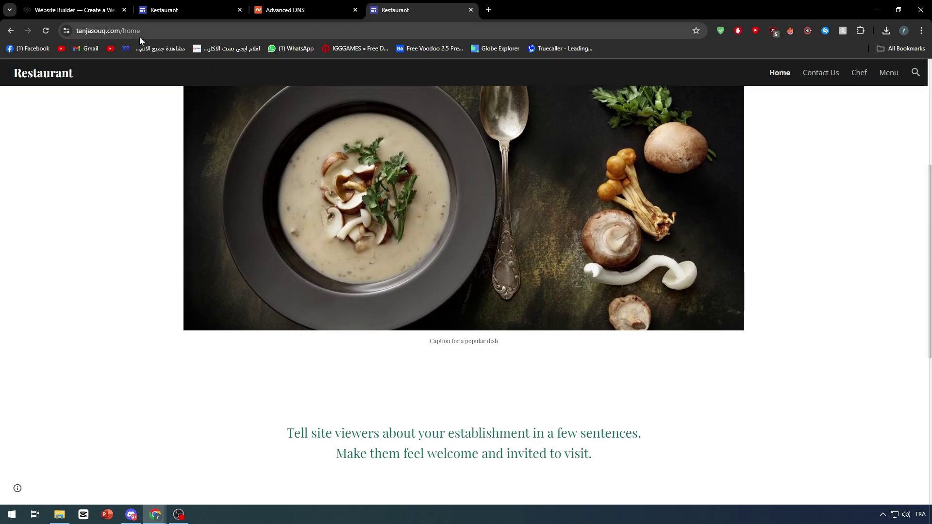
{"action": "left_click_drag", "start_coordinate": [98, 31], "coordinate": [184, 30]}
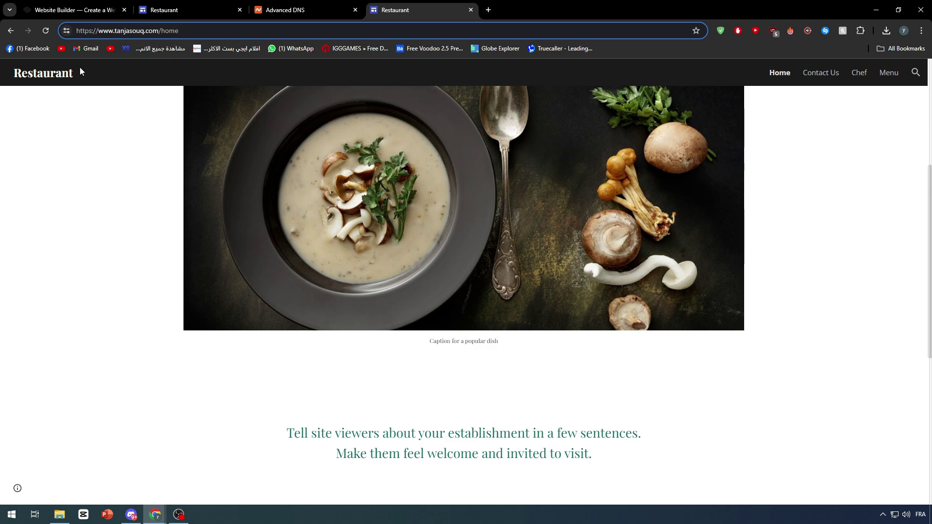
{"action": "left_click", "coordinate": [123, 100]}
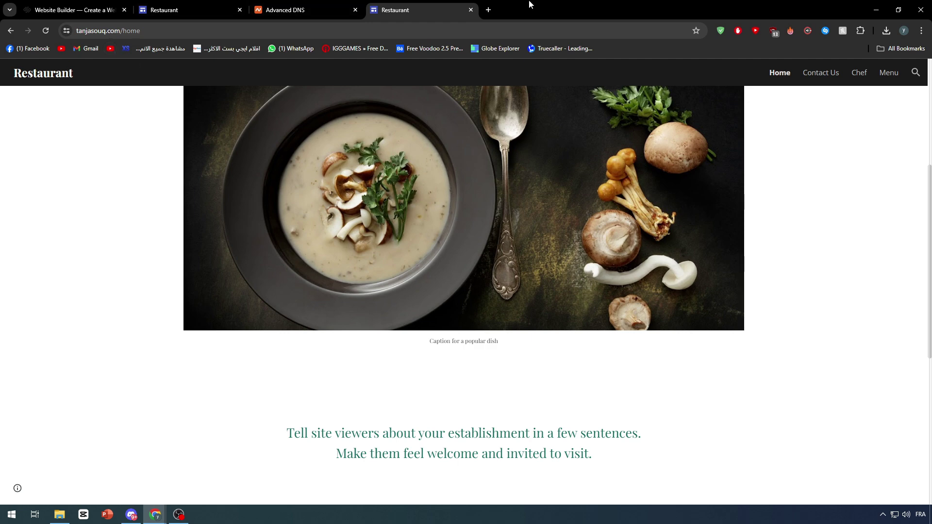
- Close the Namecheap DNS tab, cancel Publish settings, return to Sites home, then show Squarespace
{"action": "left_click", "coordinate": [297, 8]}
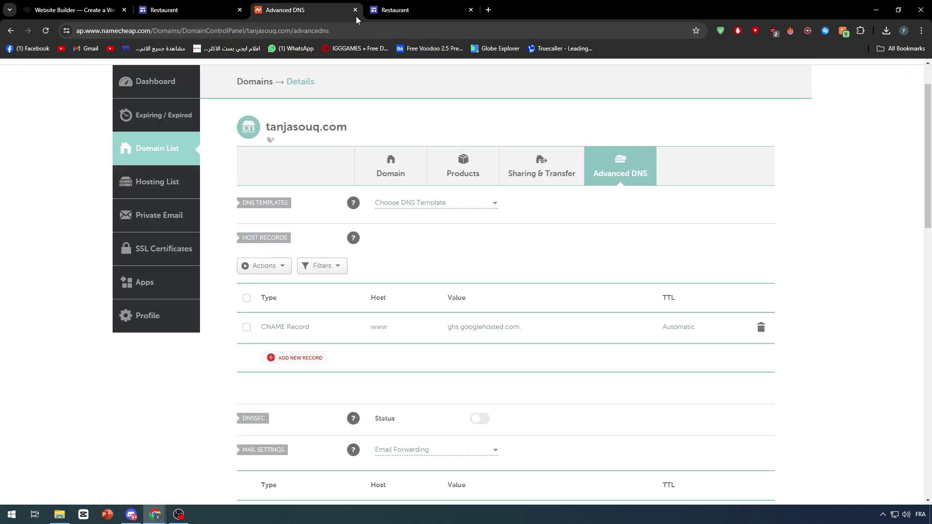
{"action": "left_click", "coordinate": [355, 10]}
{"action": "left_click", "coordinate": [195, 13]}
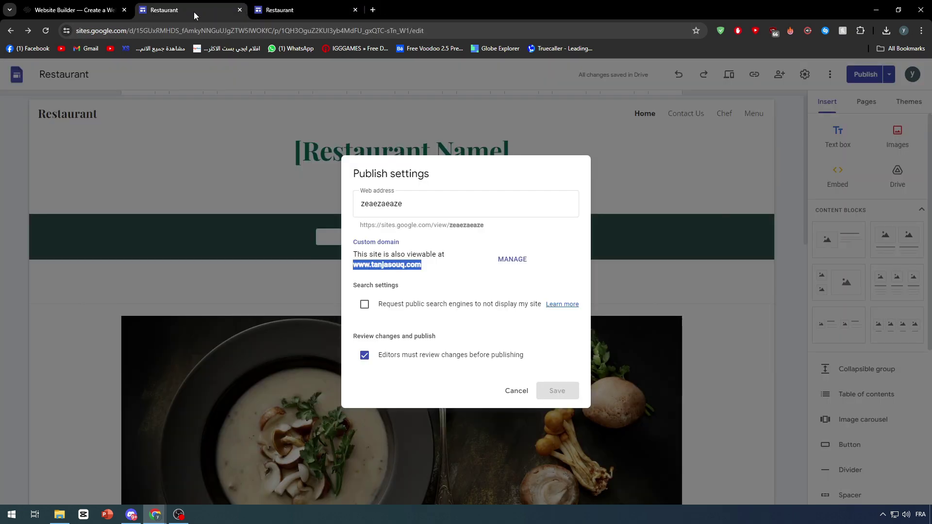
{"action": "left_click", "coordinate": [516, 391]}
{"action": "left_click", "coordinate": [16, 74]}
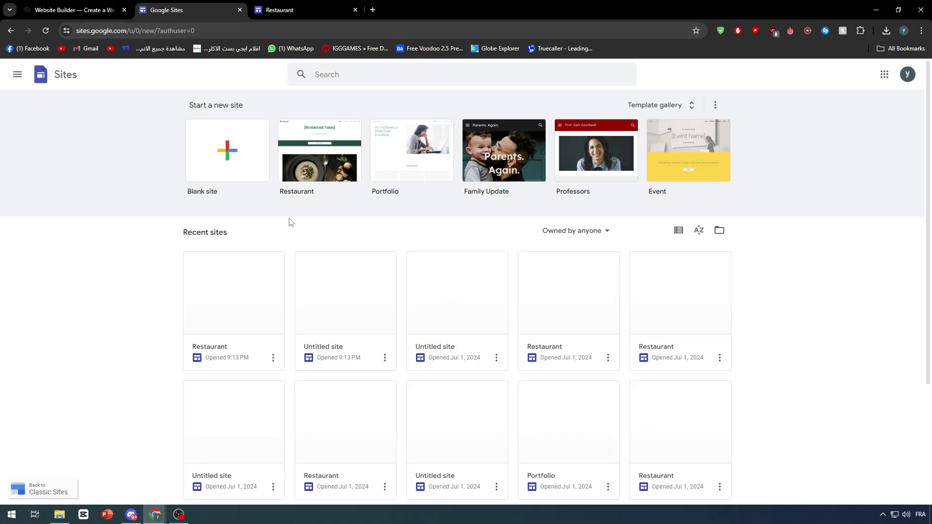
{"action": "left_click", "coordinate": [104, 12]}
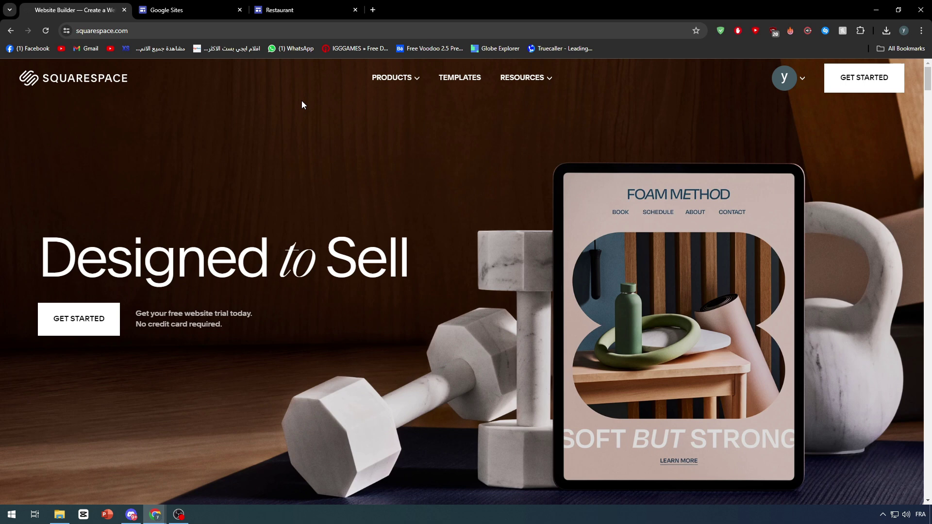
{"action": "left_click", "coordinate": [174, 6]}
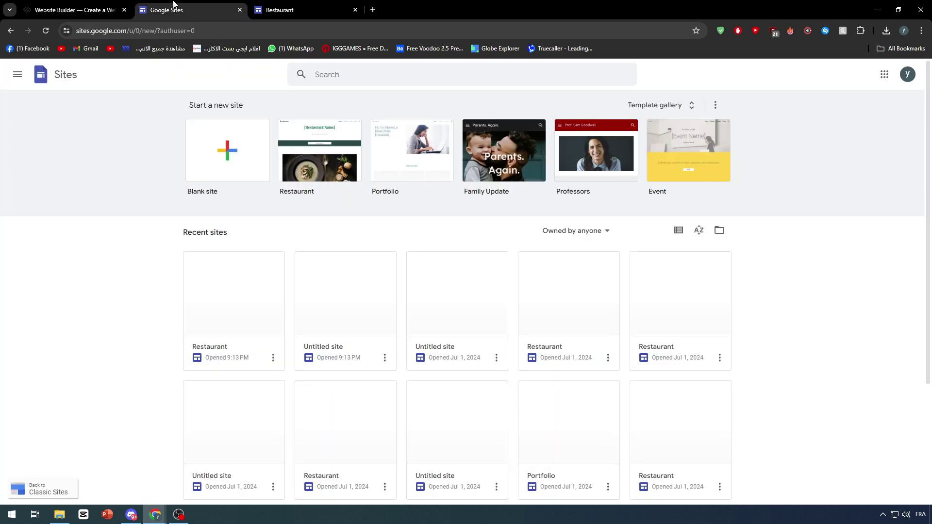